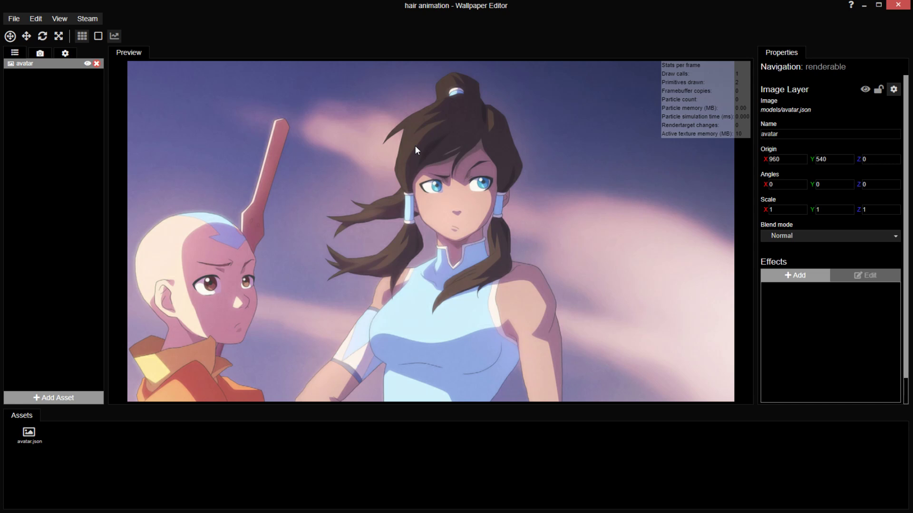
- Add a Water Waves effect to the avatar image layer
left_click(789, 276)
left_click(408, 86)
left_click(361, 136)
left_click(519, 299)
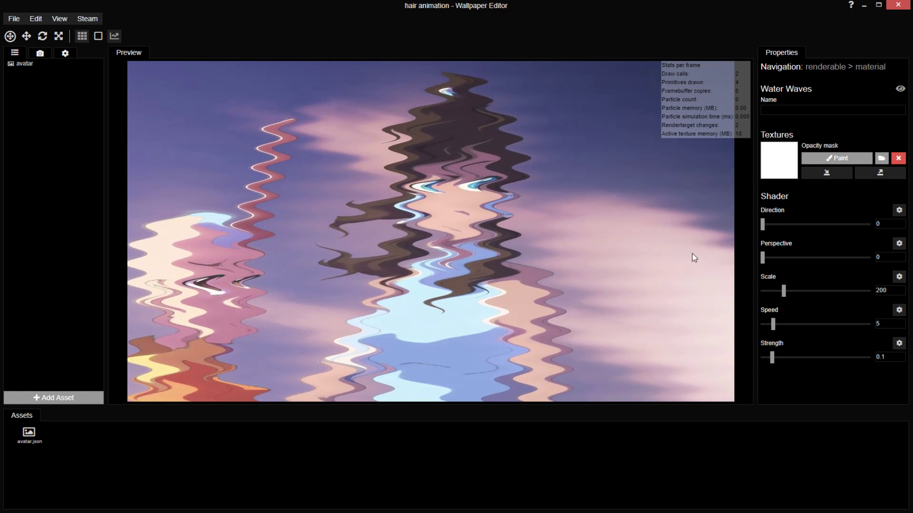
- Try Water Waves directions of 1.35 and 2.93, and test the perspective setting
left_click_drag(762, 223, 785, 225)
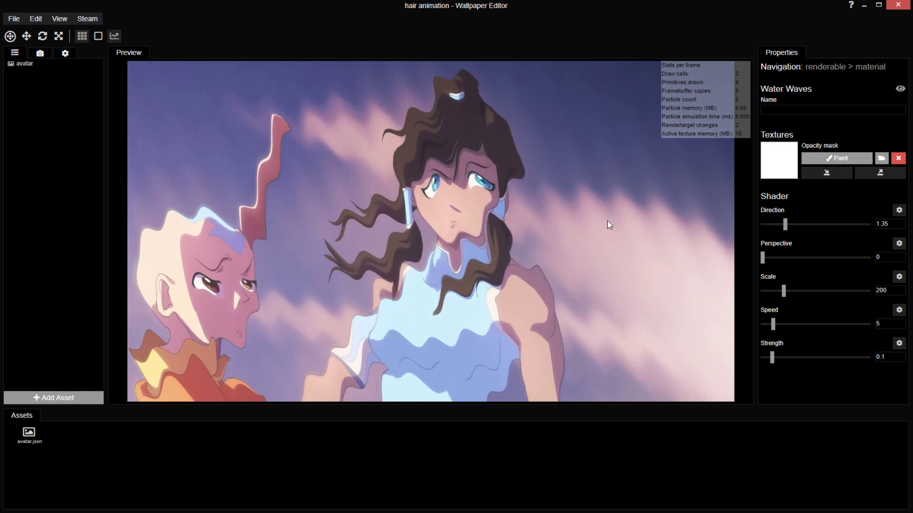
mouse_move(784, 224)
left_mouse_down()
mouse_move(762, 223)
mouse_move(827, 225)
mouse_move(811, 224)
left_mouse_up()
mouse_move(762, 260)
left_mouse_down()
mouse_move(794, 256)
mouse_move(756, 257)
left_mouse_up()
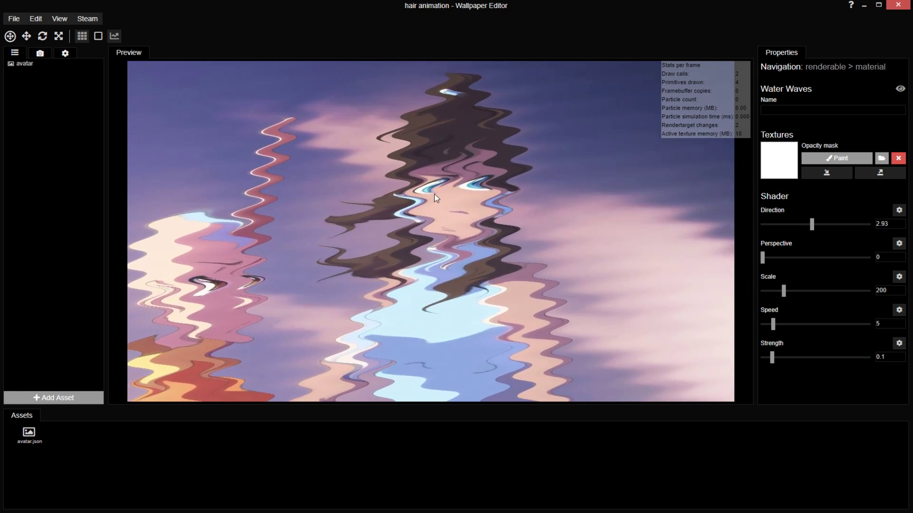
- Set the Water Waves scale to 214.29, speed to 2.15 and strength to 0.13, and save the project
mouse_move(784, 291)
left_mouse_down()
mouse_move(766, 293)
mouse_move(785, 293)
left_mouse_up()
mouse_move(777, 324)
left_mouse_down()
mouse_move(789, 323)
mouse_move(770, 324)
left_mouse_up()
left_click_drag(771, 360, 774, 357)
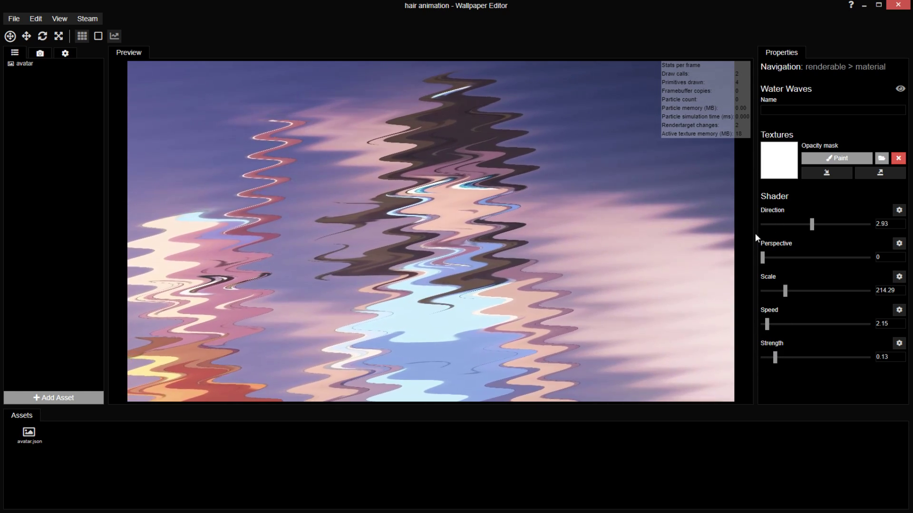
key("ctrl+s")
- Try a wave direction of 0 and turn the effect's visibility off and on to compare with the original image
left_click_drag(811, 224, 728, 223)
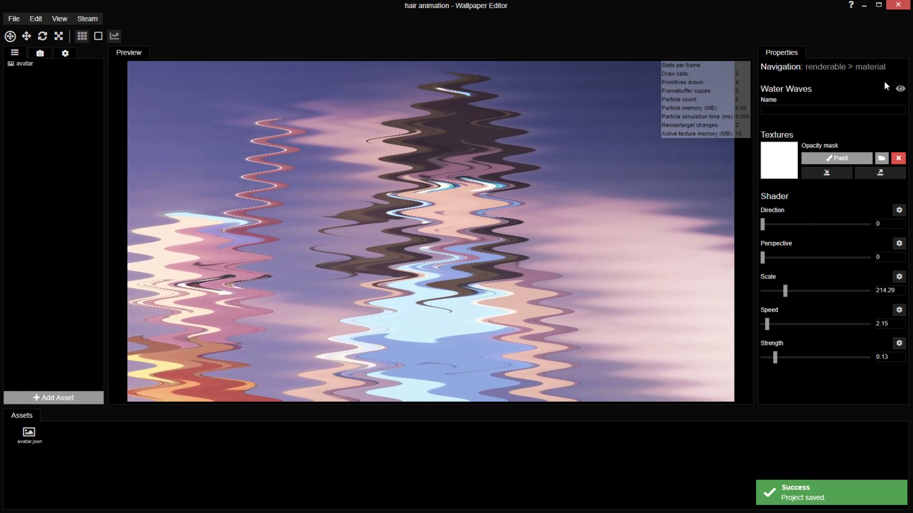
left_click(900, 88)
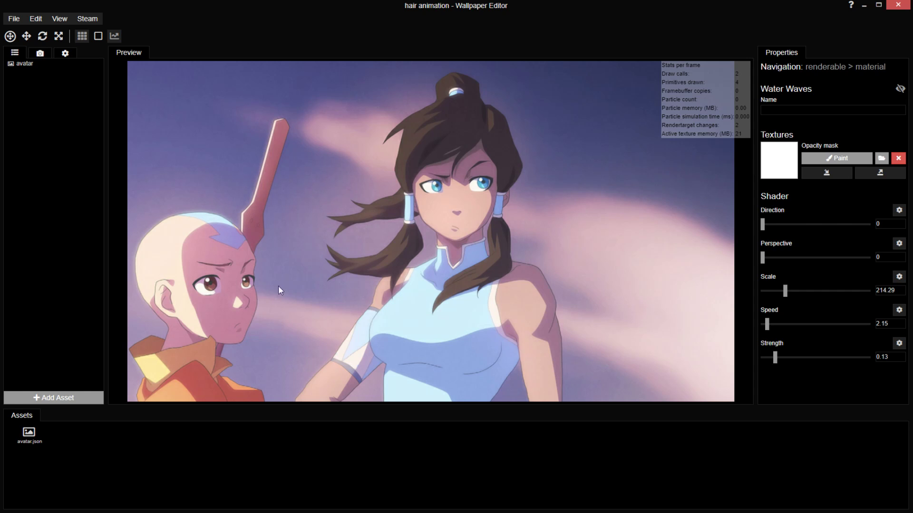
left_click(900, 90)
- Set the Water Waves direction to 1.41, scale to 61.91 and strength to 0.08, saving the project along the way
left_click_drag(763, 224, 787, 223)
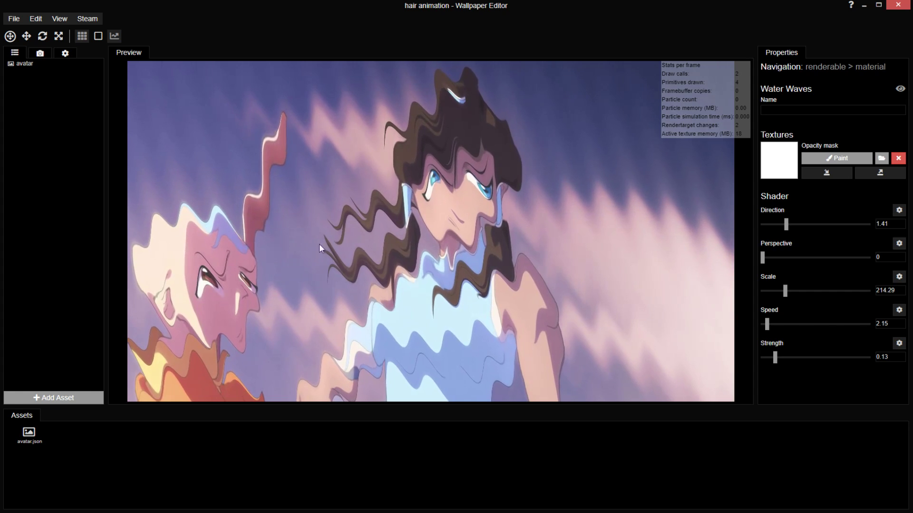
left_click_drag(785, 290, 775, 295)
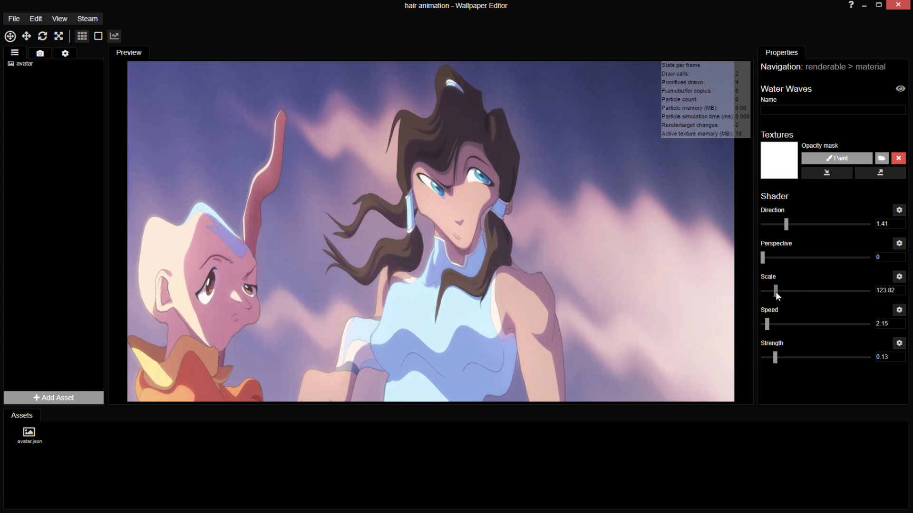
left_click_drag(776, 293, 771, 294)
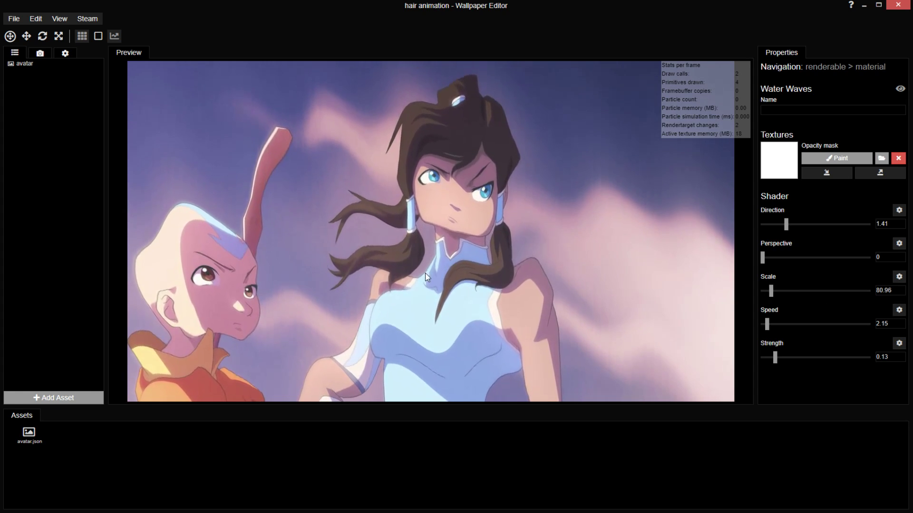
left_click_drag(771, 289, 769, 293)
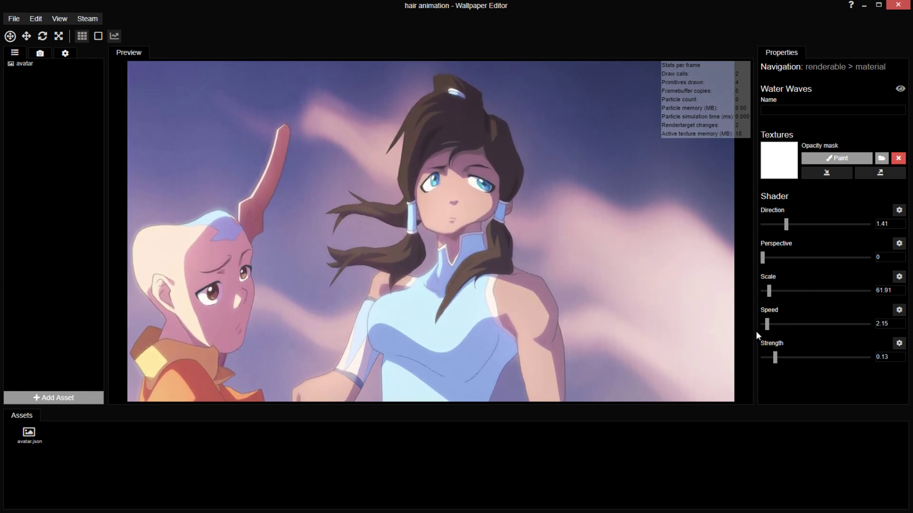
key("ctrl+s")
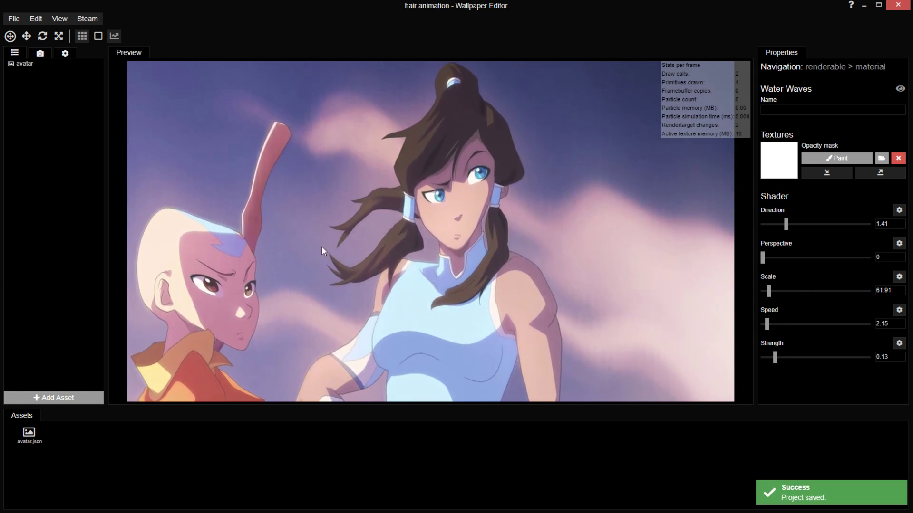
mouse_move(775, 357)
left_mouse_down()
mouse_move(761, 367)
mouse_move(769, 366)
left_mouse_up()
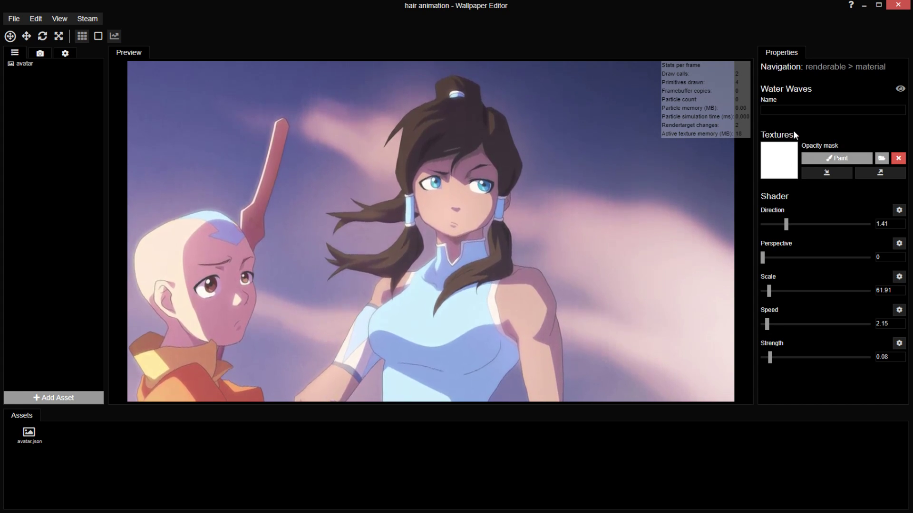
- Start painting the Water Waves opacity mask and set the brush value to 255
scroll(450, 150, "down", 2)
left_click_drag(455, 342, 454, 289)
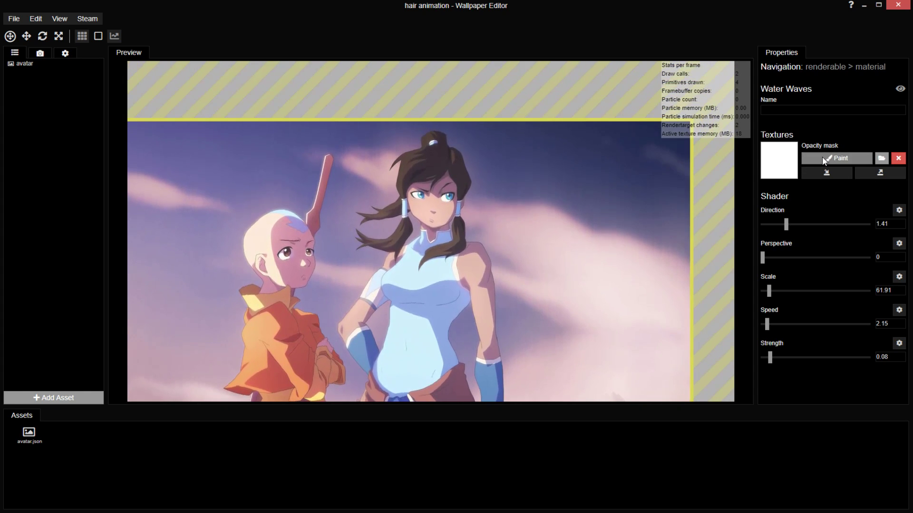
left_click(822, 157)
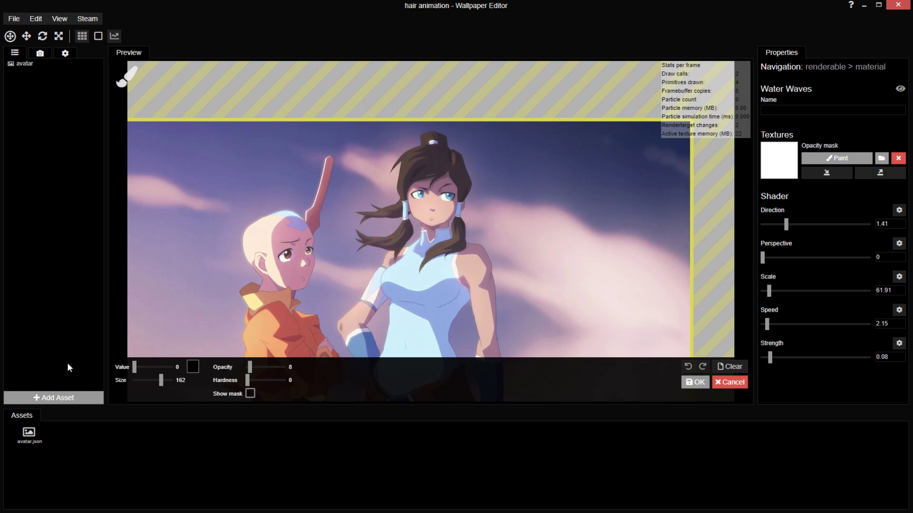
scroll(404, 212, "up", 1)
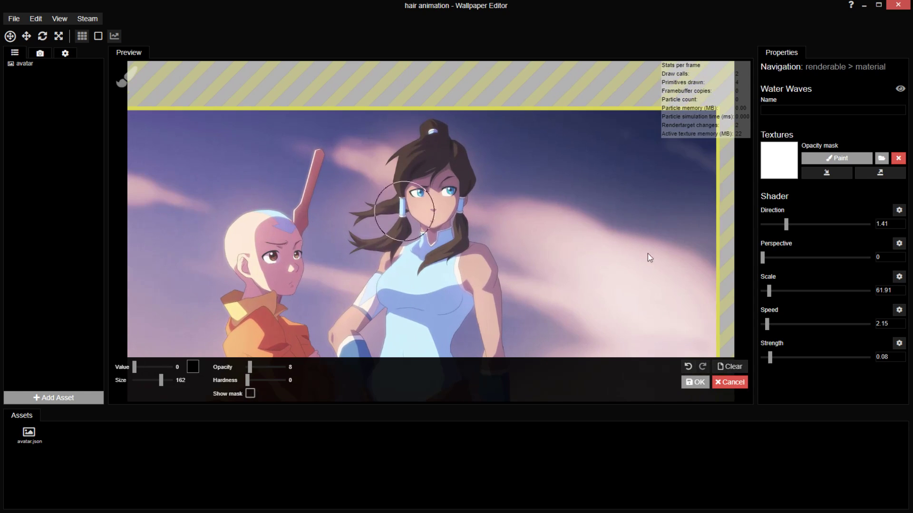
scroll(446, 216, "up", 1)
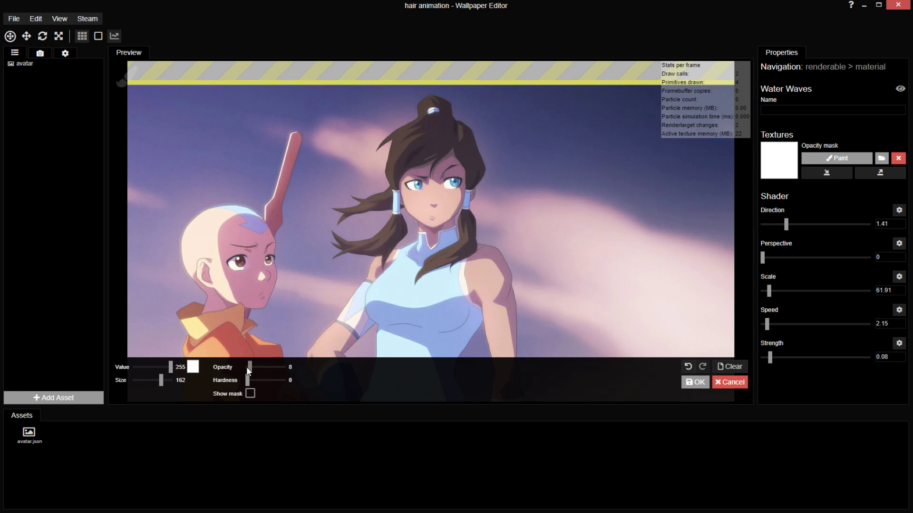
- Set the brush opacity to 100 and size to 75, and paint the woman's loose hair strands into the mask
scroll(302, 211, "up", 2)
left_click_drag(250, 366, 364, 370)
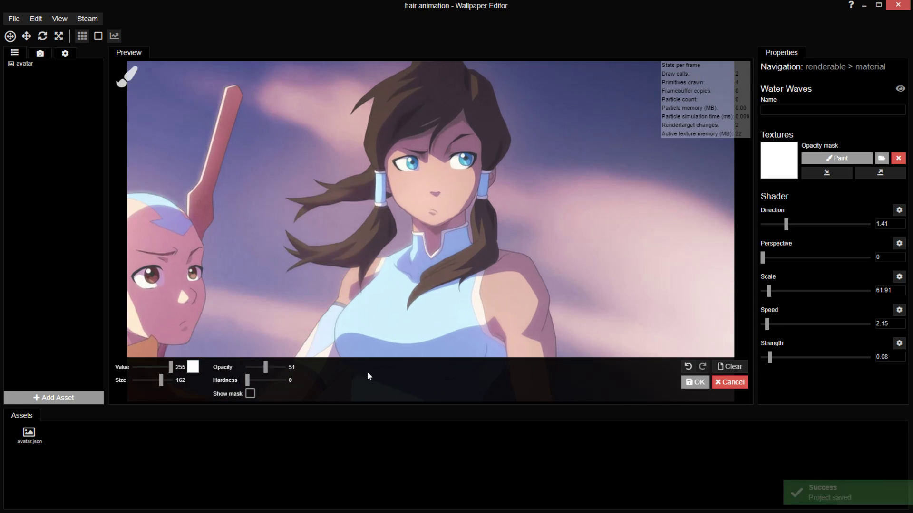
left_click_drag(403, 212, 385, 255)
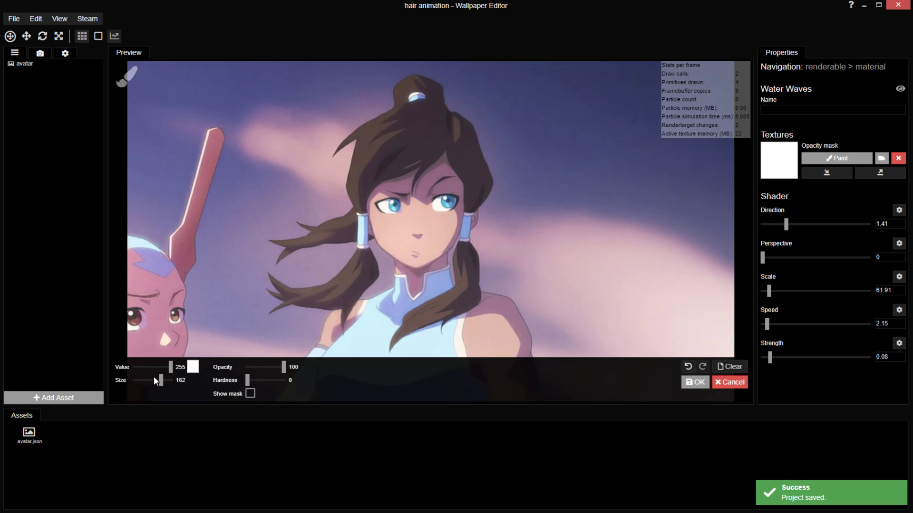
left_click_drag(161, 380, 156, 381)
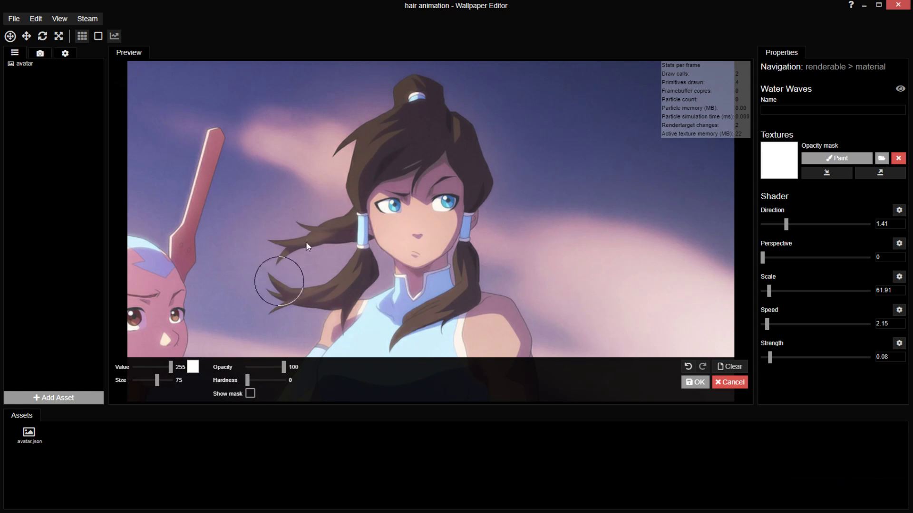
left_click_drag(299, 240, 312, 216)
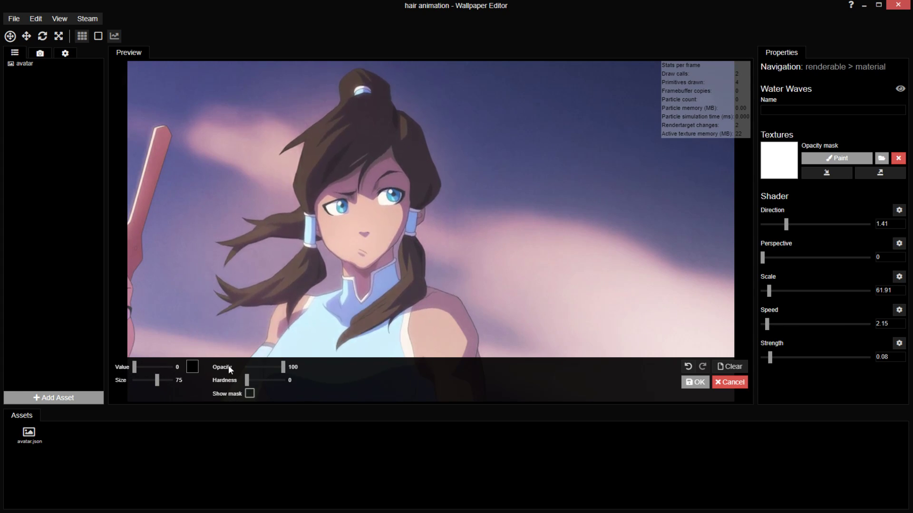
- Paint the waves out of the woman's face and the areas around her hair with brush value 0, opacity 5 and size 35
left_click(250, 366)
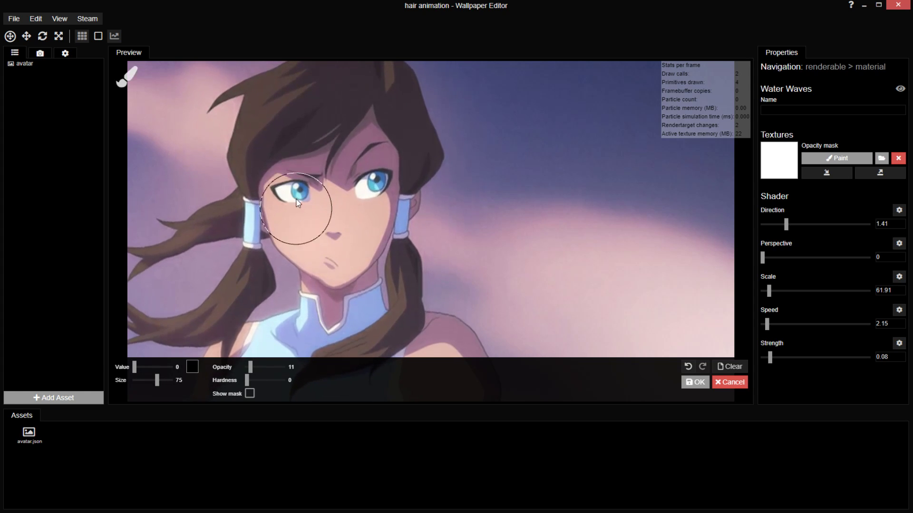
left_click_drag(250, 367, 248, 371)
left_click_drag(157, 380, 153, 380)
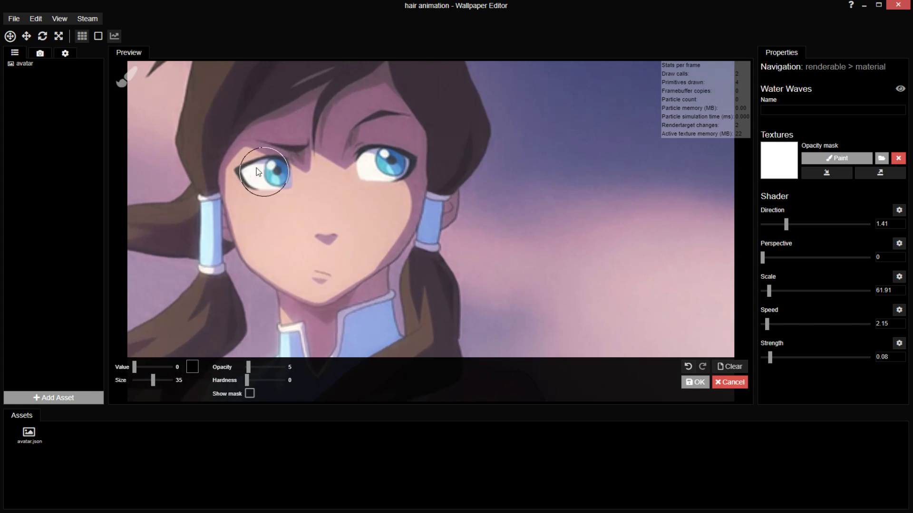
mouse_move(264, 149)
left_mouse_down()
mouse_move(295, 150)
mouse_move(244, 167)
mouse_move(262, 249)
mouse_move(267, 189)
mouse_move(276, 186)
mouse_move(315, 236)
mouse_move(305, 243)
mouse_move(316, 293)
mouse_move(341, 231)
mouse_move(345, 255)
mouse_move(443, 251)
mouse_move(249, 283)
mouse_move(294, 284)
mouse_move(360, 234)
mouse_move(384, 233)
mouse_move(370, 241)
mouse_move(394, 194)
mouse_move(331, 232)
mouse_move(409, 195)
mouse_move(434, 221)
mouse_move(399, 242)
mouse_move(419, 230)
mouse_move(455, 167)
mouse_move(441, 185)
mouse_move(454, 150)
mouse_move(442, 142)
mouse_move(400, 166)
mouse_move(453, 128)
left_mouse_up()
mouse_move(427, 165)
left_mouse_down()
mouse_move(440, 137)
mouse_move(459, 125)
mouse_move(426, 160)
mouse_move(458, 130)
mouse_move(427, 170)
mouse_move(439, 174)
mouse_move(425, 212)
mouse_move(440, 199)
mouse_move(397, 214)
mouse_move(362, 267)
mouse_move(401, 228)
mouse_move(350, 269)
mouse_move(383, 238)
mouse_move(358, 252)
mouse_move(353, 271)
mouse_move(357, 263)
mouse_move(365, 274)
mouse_move(368, 244)
mouse_move(318, 265)
mouse_move(324, 252)
mouse_move(281, 294)
mouse_move(358, 227)
mouse_move(352, 250)
mouse_move(357, 242)
mouse_move(323, 237)
mouse_move(355, 178)
mouse_move(327, 241)
mouse_move(361, 180)
mouse_move(308, 251)
mouse_move(266, 289)
mouse_move(304, 204)
mouse_move(292, 231)
mouse_move(309, 217)
mouse_move(288, 225)
mouse_move(295, 230)
mouse_move(279, 228)
mouse_move(355, 222)
mouse_move(341, 244)
mouse_move(377, 224)
mouse_move(339, 232)
mouse_move(386, 188)
mouse_move(376, 207)
mouse_move(611, 210)
mouse_move(499, 258)
mouse_move(565, 205)
mouse_move(463, 261)
mouse_move(545, 227)
mouse_move(526, 184)
mouse_move(567, 98)
mouse_move(493, 185)
mouse_move(526, 147)
mouse_move(643, 204)
mouse_move(595, 218)
mouse_move(612, 204)
mouse_move(580, 249)
mouse_move(620, 227)
mouse_move(605, 255)
mouse_move(593, 254)
mouse_move(614, 292)
mouse_move(574, 274)
mouse_move(536, 281)
mouse_move(516, 176)
mouse_move(535, 177)
left_mouse_up()
left_click_drag(617, 198, 530, 244)
mouse_move(507, 76)
left_mouse_down()
mouse_move(476, 109)
mouse_move(471, 144)
mouse_move(433, 146)
mouse_move(456, 155)
mouse_move(413, 167)
mouse_move(474, 158)
left_mouse_up()
mouse_move(501, 332)
left_mouse_down()
mouse_move(487, 275)
mouse_move(535, 270)
left_mouse_up()
left_click_drag(472, 144, 491, 149)
left_click_drag(381, 179, 338, 285)
mouse_move(403, 189)
left_mouse_down()
mouse_move(383, 202)
mouse_move(366, 122)
mouse_move(335, 155)
mouse_move(361, 155)
mouse_move(309, 138)
mouse_move(377, 224)
mouse_move(385, 179)
left_mouse_up()
mouse_move(281, 166)
left_mouse_down()
mouse_move(332, 141)
mouse_move(366, 247)
mouse_move(350, 219)
mouse_move(363, 172)
left_mouse_up()
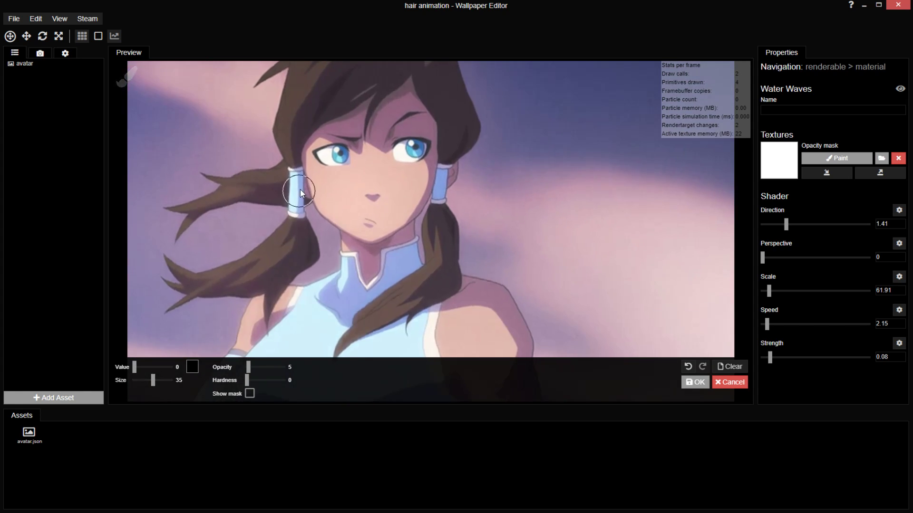
mouse_move(300, 189)
left_mouse_down()
mouse_move(298, 170)
mouse_move(296, 212)
mouse_move(310, 199)
mouse_move(293, 197)
mouse_move(291, 220)
mouse_move(298, 166)
mouse_move(304, 186)
mouse_move(267, 201)
mouse_move(302, 173)
mouse_move(293, 164)
mouse_move(323, 167)
mouse_move(293, 161)
mouse_move(296, 213)
mouse_move(289, 198)
mouse_move(297, 181)
mouse_move(384, 160)
left_mouse_up()
mouse_move(443, 163)
left_mouse_down()
mouse_move(439, 203)
mouse_move(459, 161)
left_mouse_up()
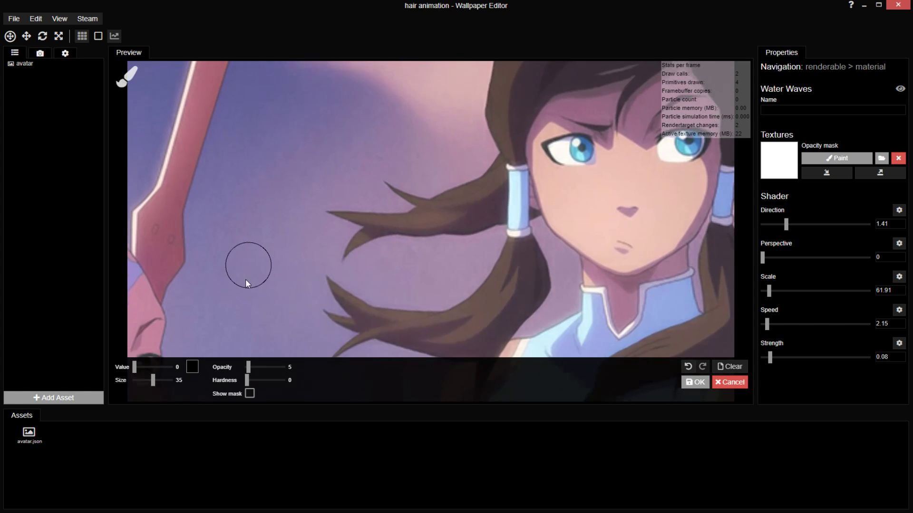
- Touch up the mask with brush sizes 68 and 110, and save the Water Waves opacity mask
left_click_drag(152, 380, 156, 383)
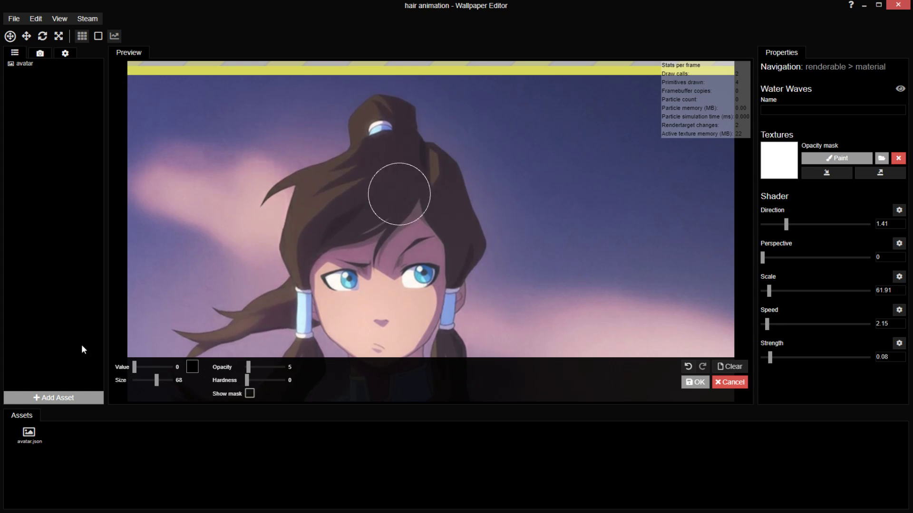
left_click_drag(157, 383, 159, 387)
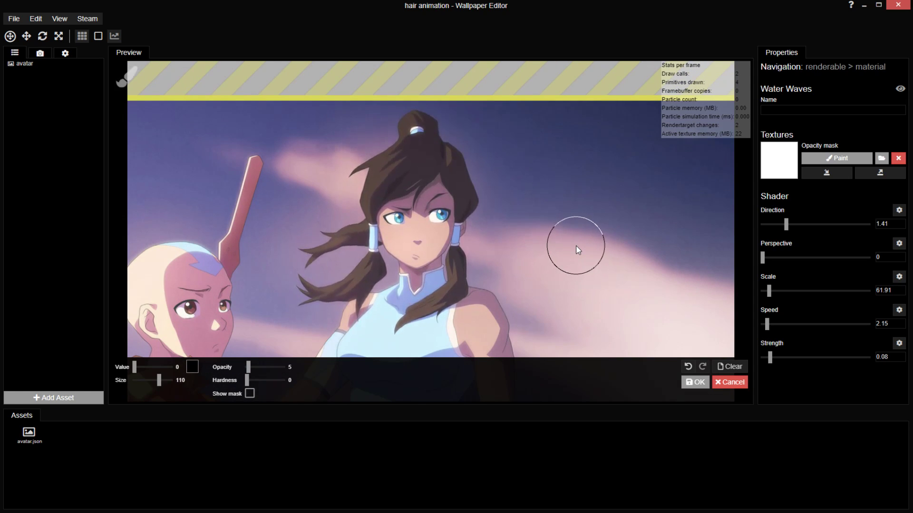
left_click(695, 382)
- Add a Shake effect to the avatar image layer
left_click(55, 65)
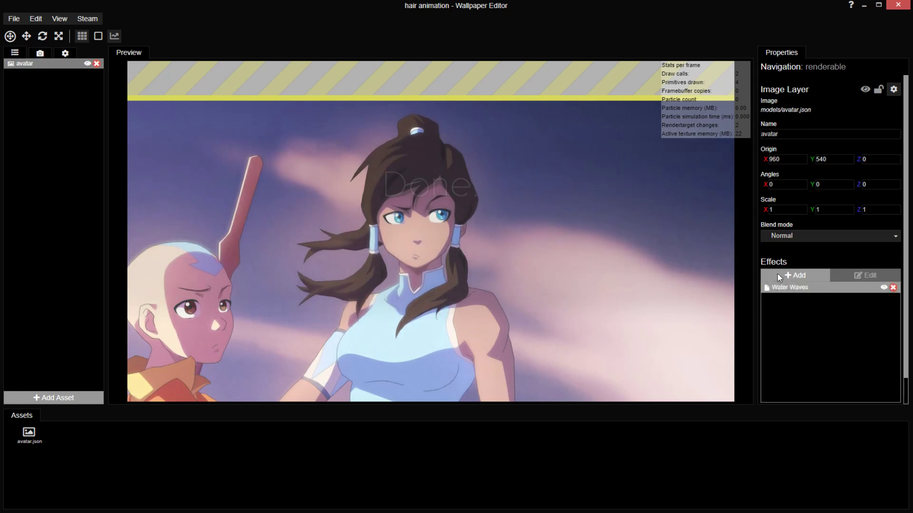
left_click(794, 275)
double_click(362, 97)
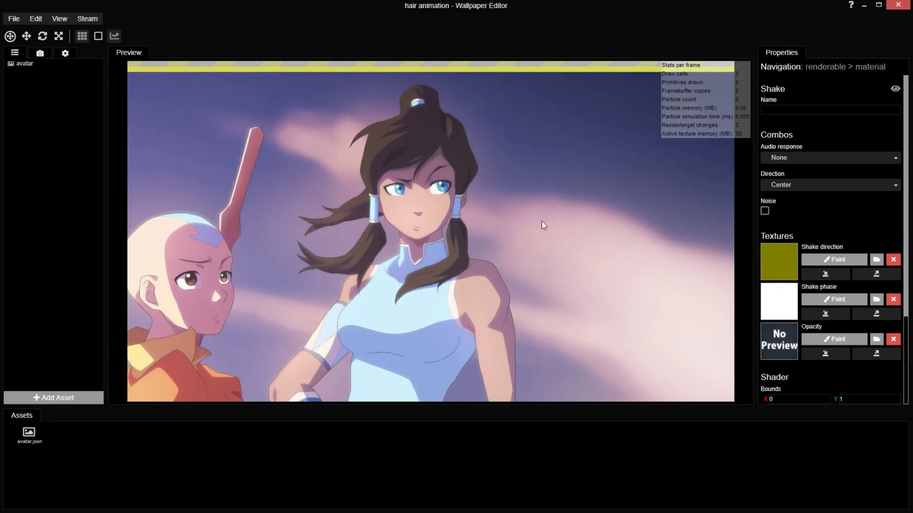
- Paint the shake direction mask over the woman's upper body with brush value 255, opacity 19 and size 422, and save the project
left_click(822, 262)
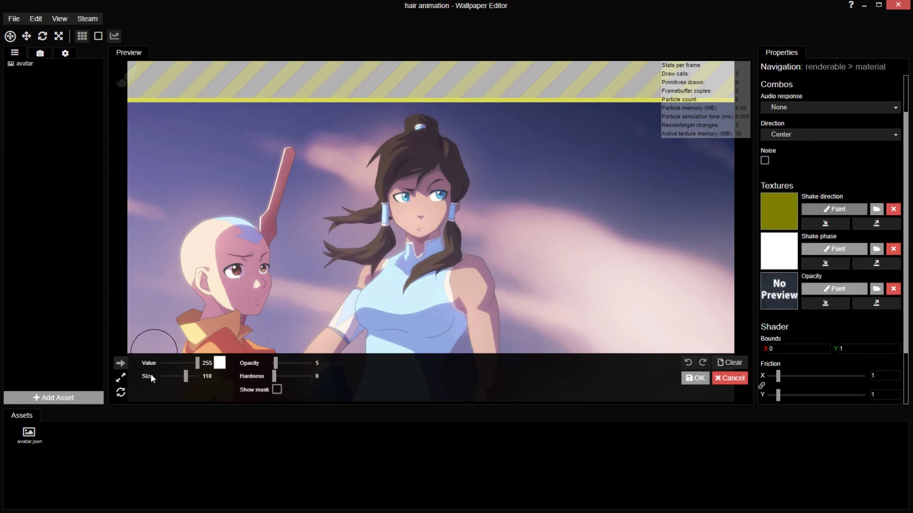
left_click_drag(181, 376, 189, 378)
left_click(281, 363)
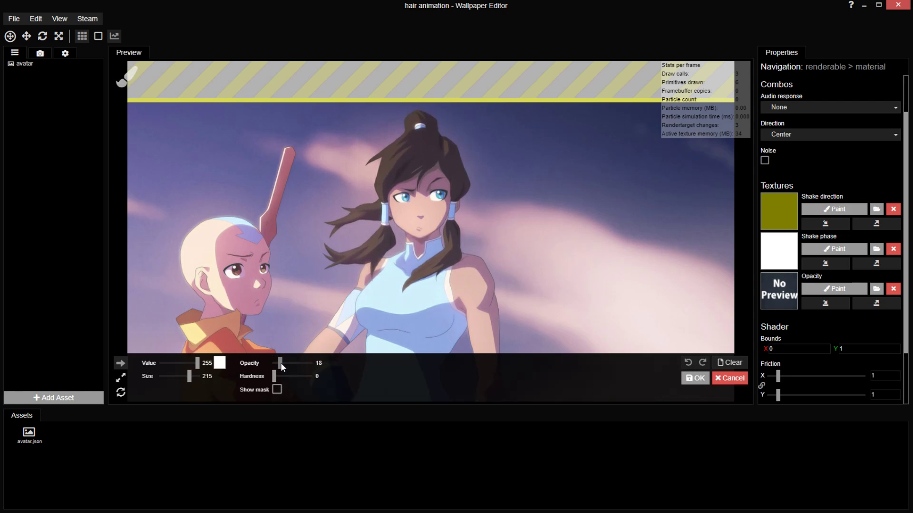
left_click(193, 377)
mouse_move(410, 191)
left_mouse_down()
mouse_move(406, 199)
mouse_move(472, 229)
mouse_move(403, 269)
mouse_move(457, 257)
left_mouse_up()
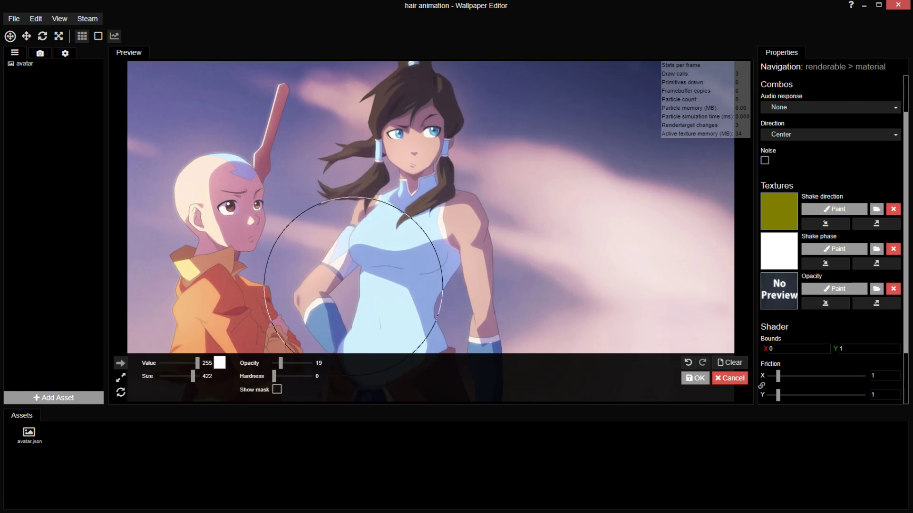
key("ctrl+s")
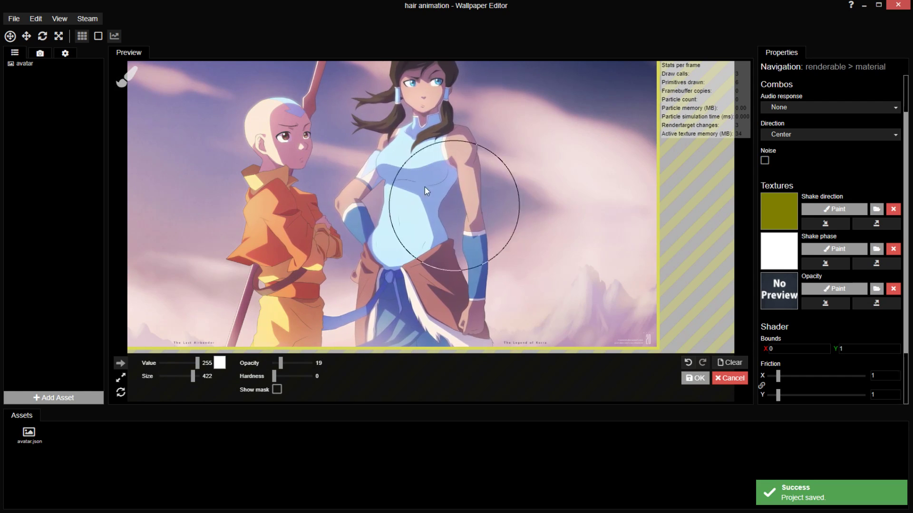
- Touch up the shake mask with brush value 0 and size 287, set the Shake strength to 0.08, and save the mask
mouse_move(198, 362)
left_mouse_down()
mouse_move(146, 356)
mouse_move(81, 366)
left_mouse_up()
left_click_drag(193, 381, 191, 376)
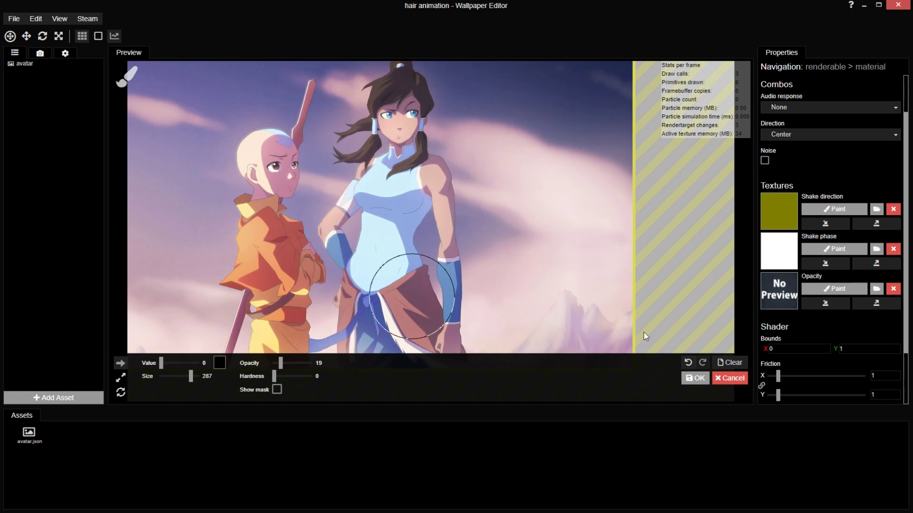
scroll(803, 361, "down", 2)
left_click_drag(780, 393, 776, 394)
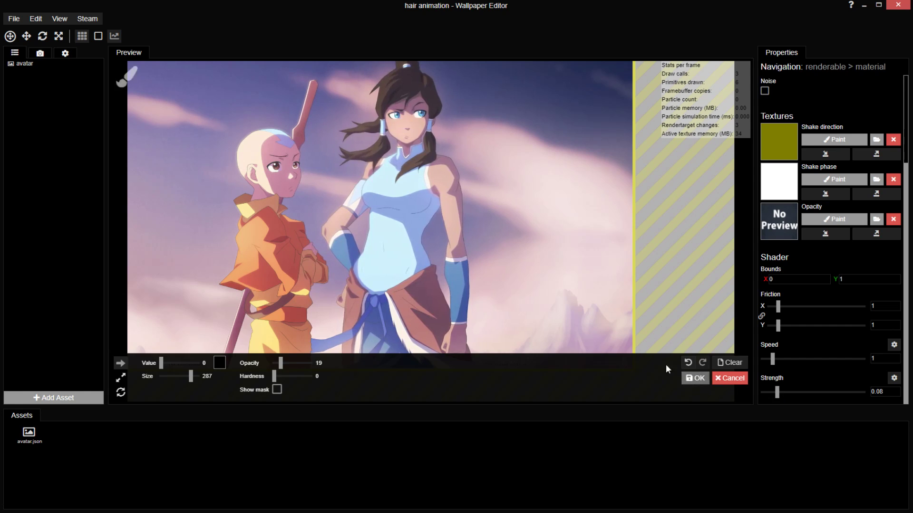
left_click(683, 379)
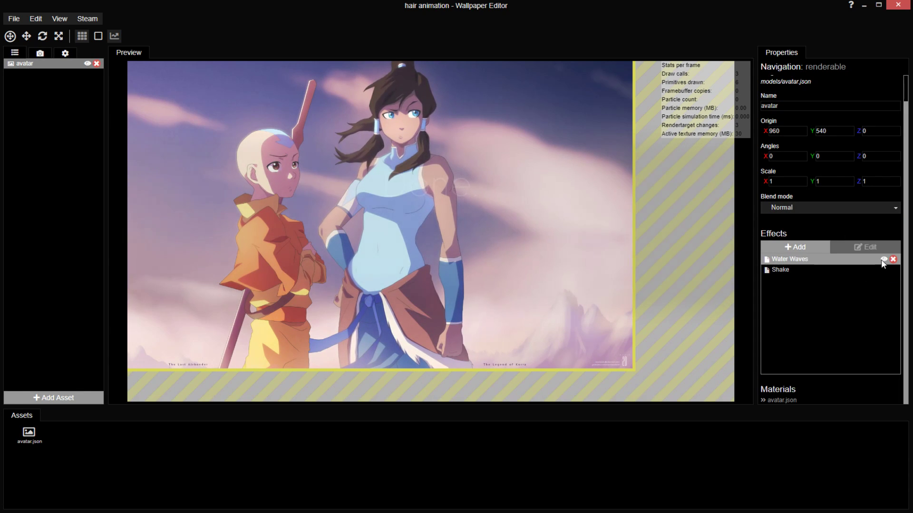
- With Water Waves hidden, paint the Shake effect's phase mask around the woman's loose hair with brush value 255 and size 121, and save the project
scroll(379, 72, "up", 5)
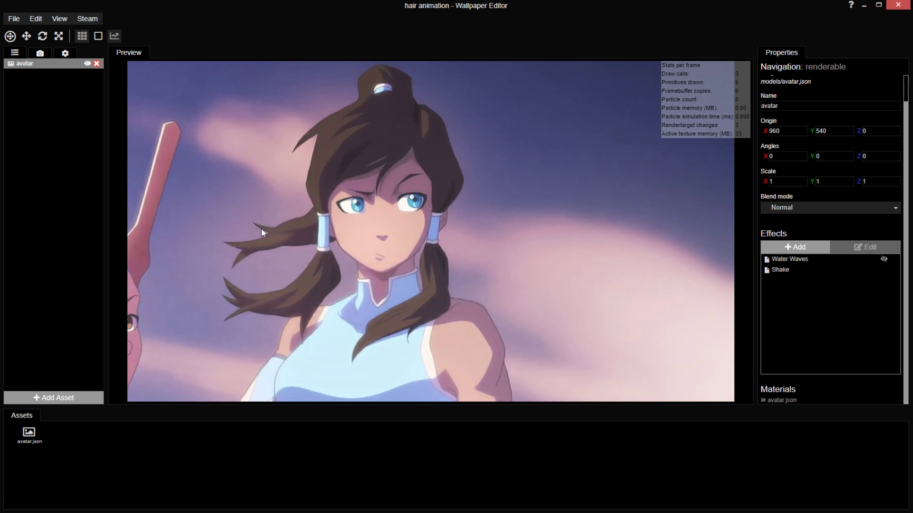
double_click(791, 272)
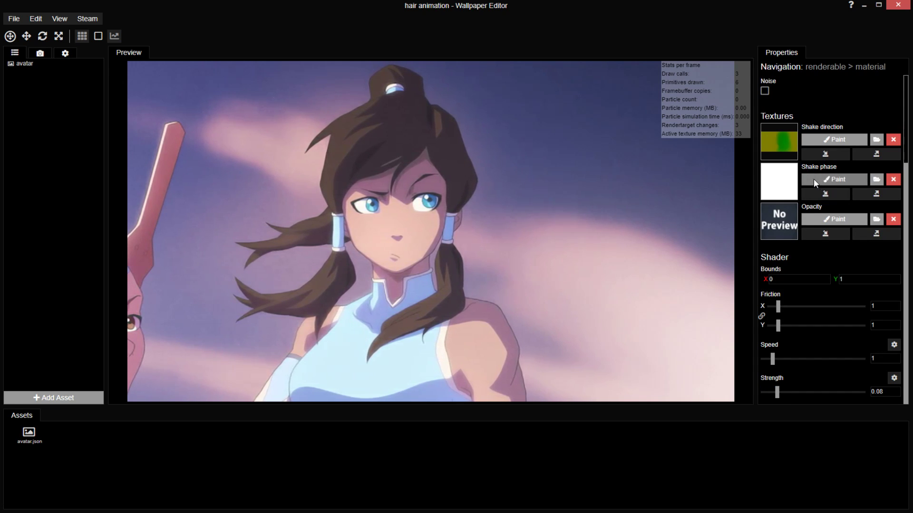
left_click(814, 179)
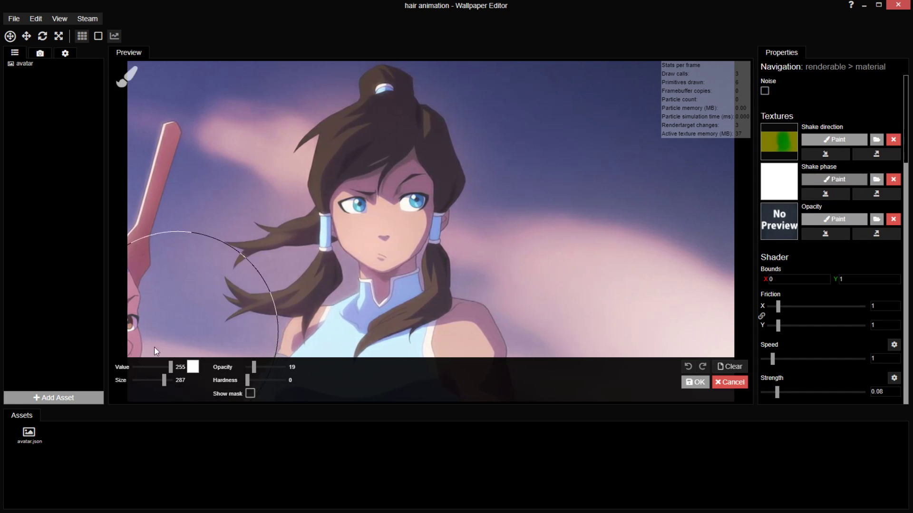
left_click(160, 379)
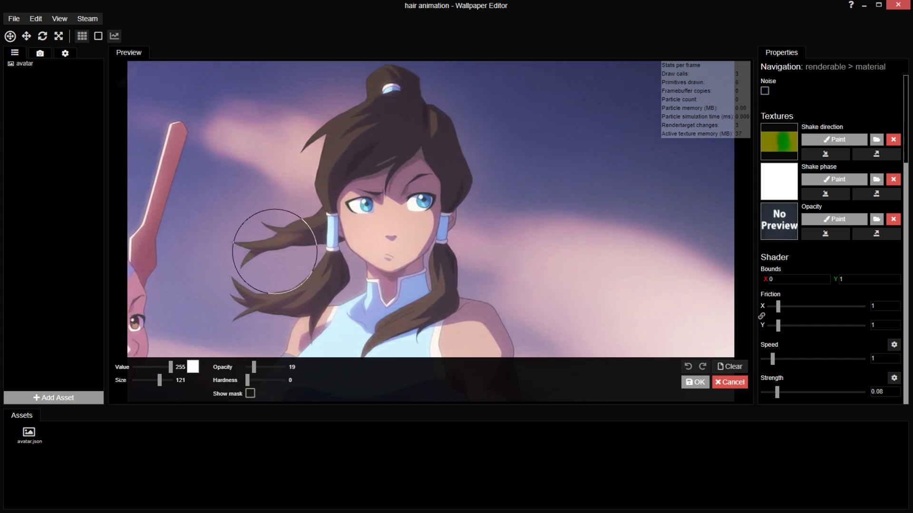
left_click_drag(173, 364, 168, 368)
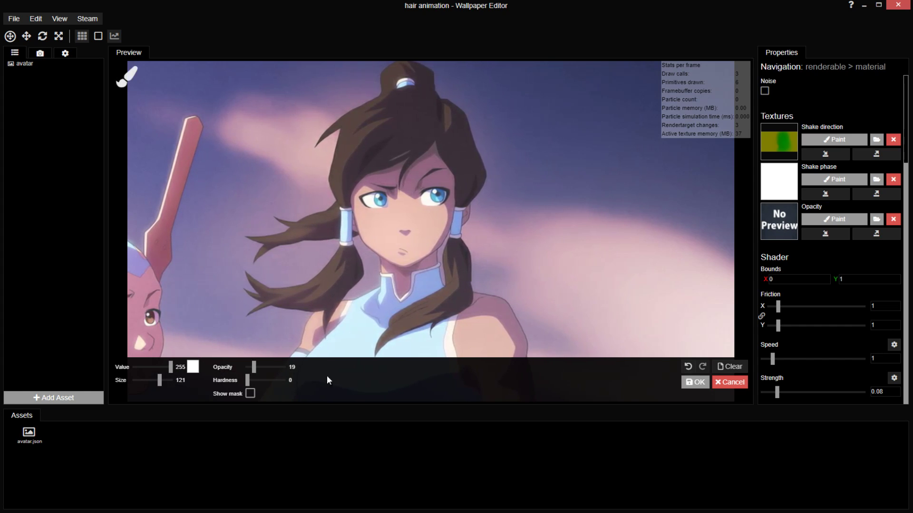
key("ctrl+s")
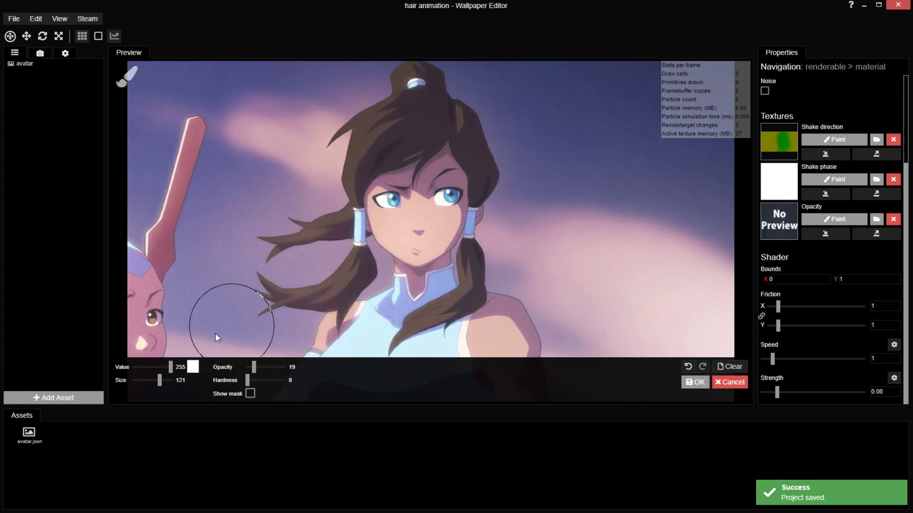
- Continue the shake phase mask around the woman's hair with value 241, reduce the brush size to 68, and set the Shake speed to 3
left_click_drag(172, 368, 169, 366)
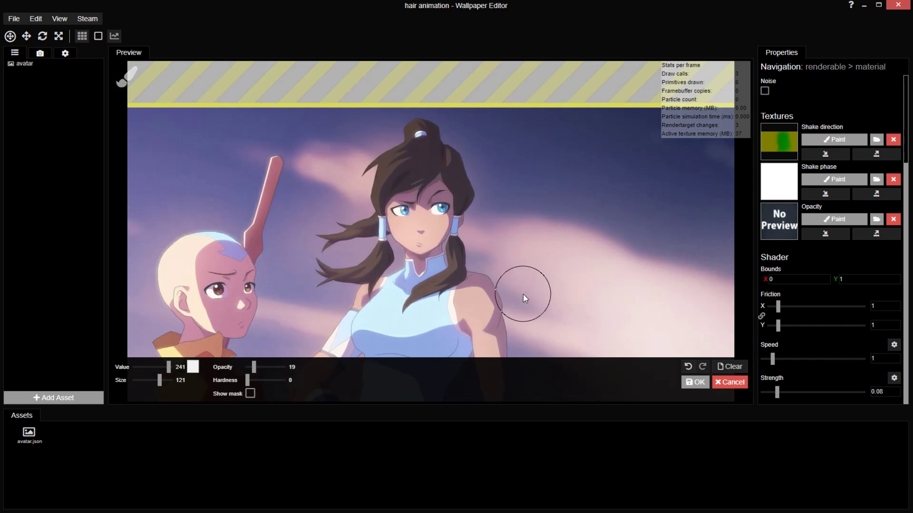
scroll(501, 289, "down", 2)
scroll(333, 240, "up", 5)
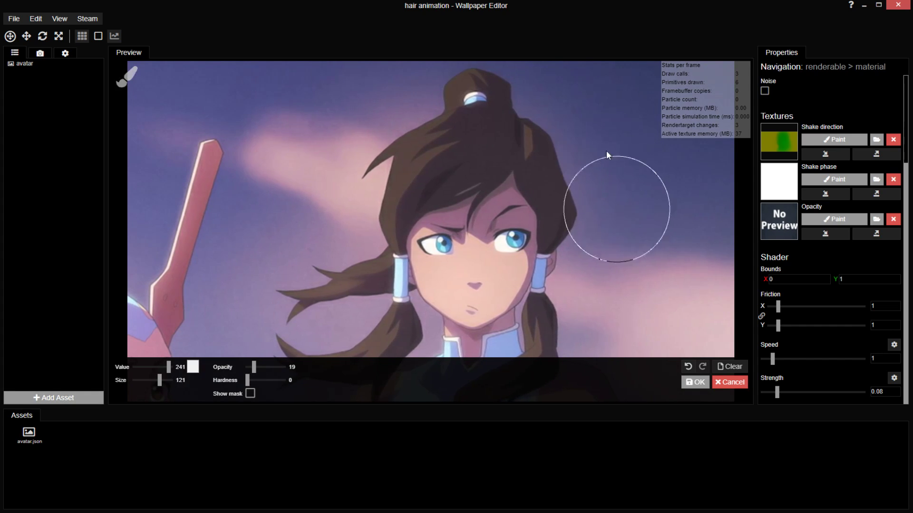
left_click_drag(160, 380, 156, 380)
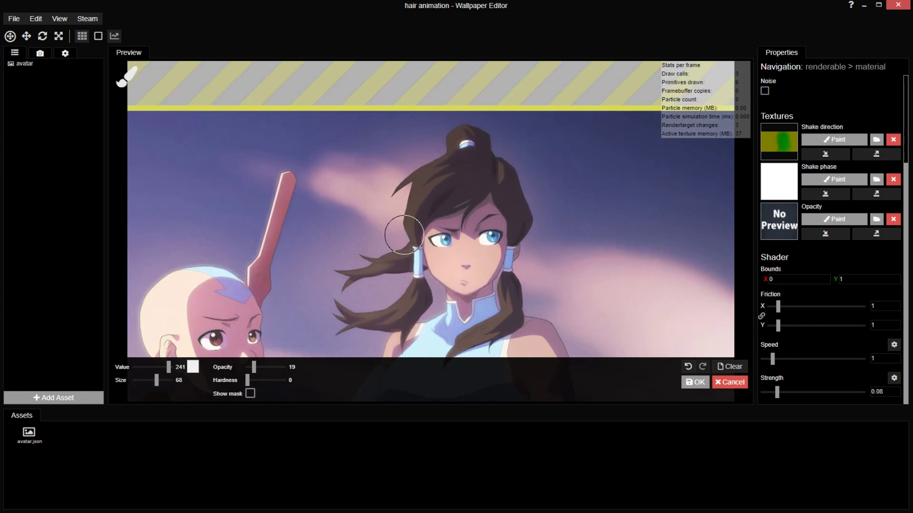
left_click_drag(880, 359, 857, 359)
type("3")
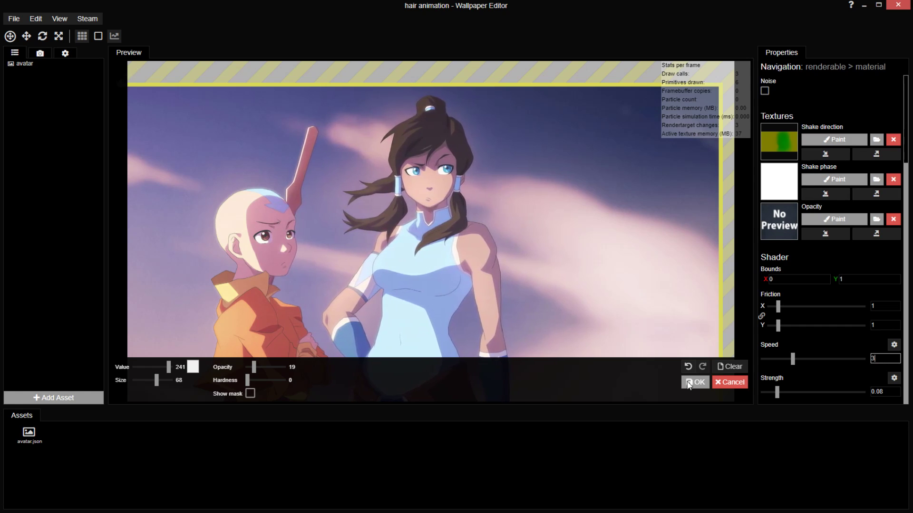
- Touch up the shake phase mask on the woman with brush value 255 and size 68, and save the project
left_click(173, 367)
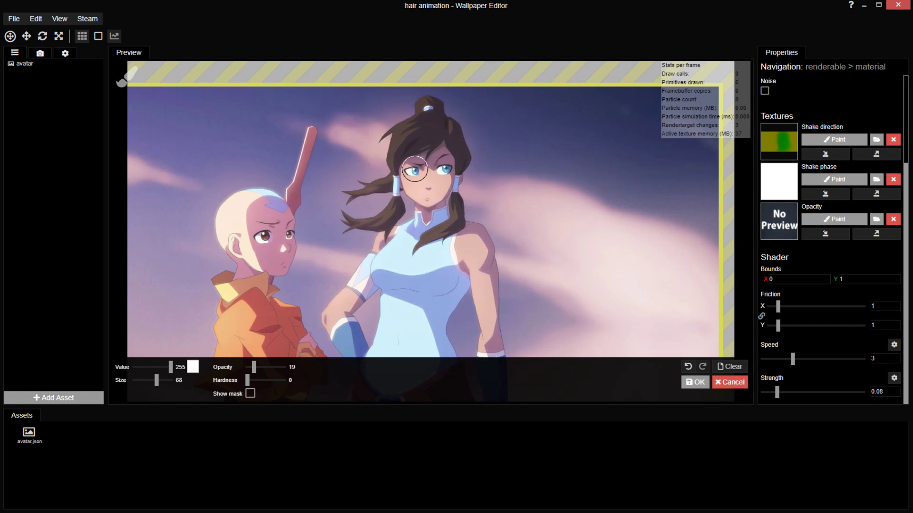
scroll(423, 195, "up", 3)
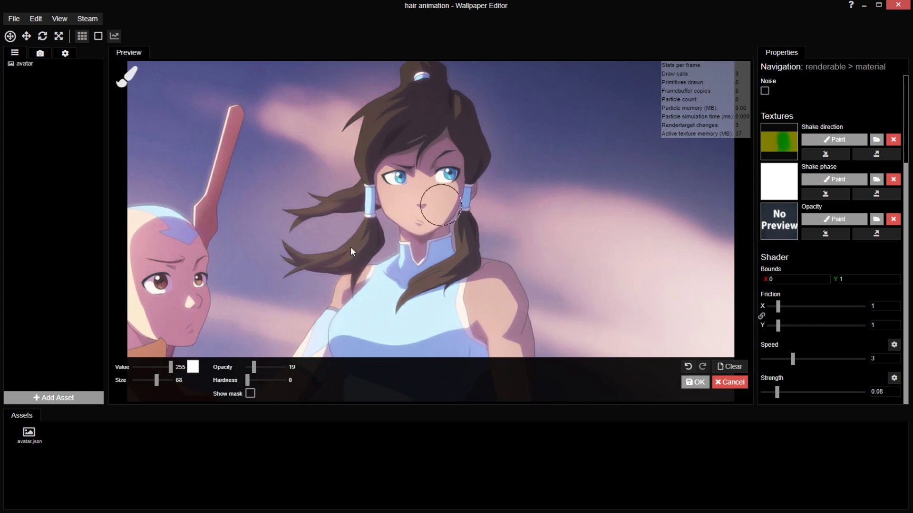
key("ctrl+s")
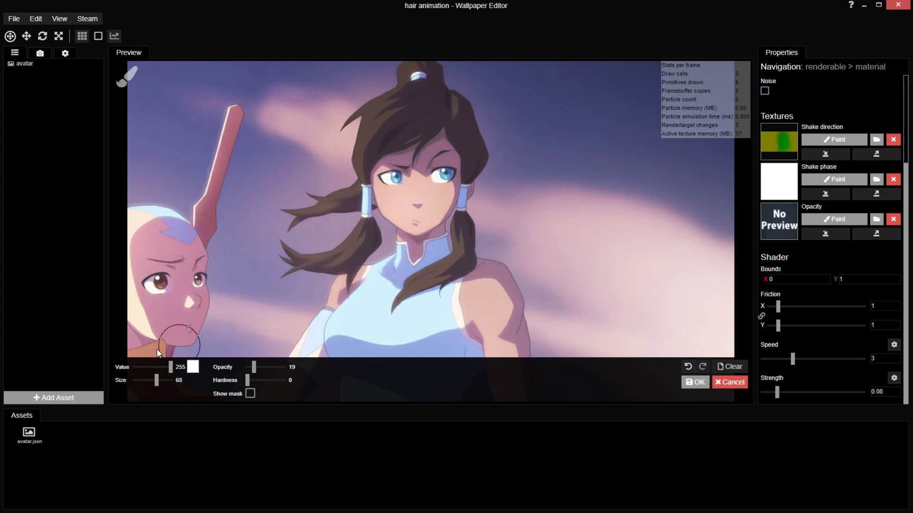
- Refine the shake phase mask around the woman's hair with brush values 230 and 223, and save the mask
left_click_drag(172, 366, 167, 366)
scroll(260, 190, "up", 2)
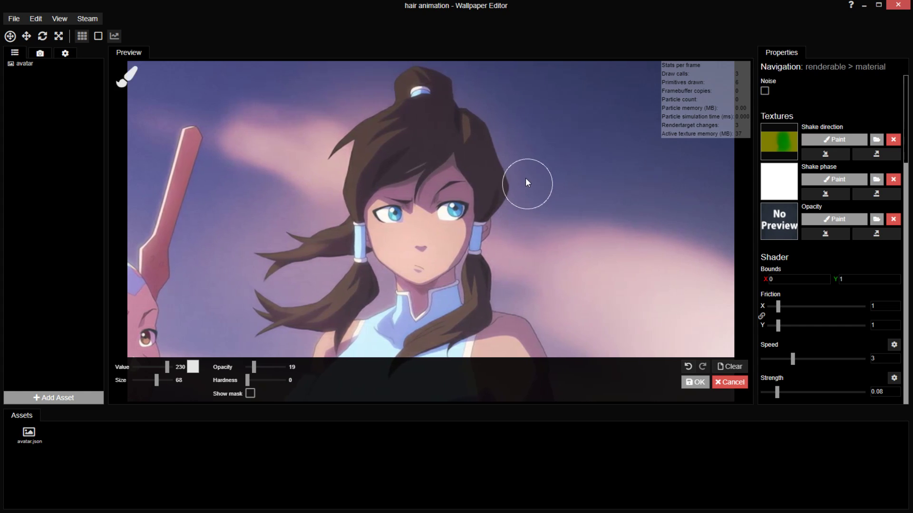
left_click(167, 367)
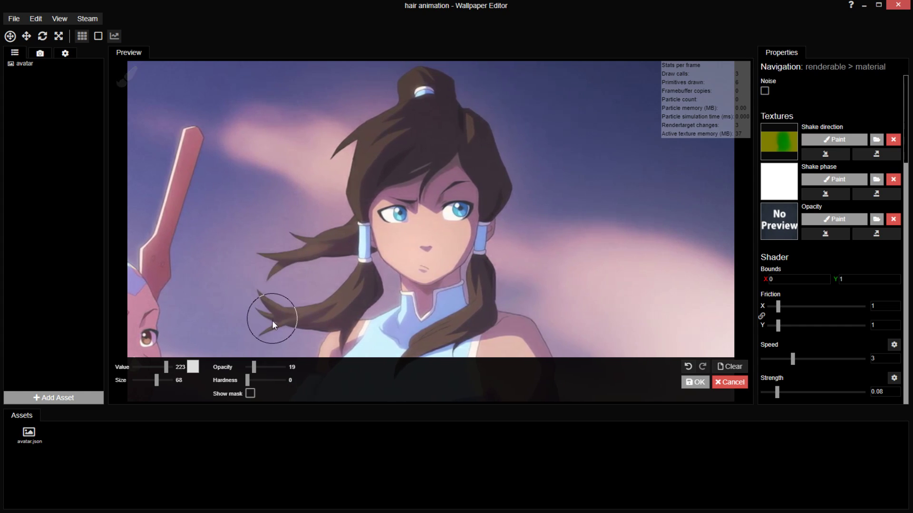
scroll(264, 269, "down", 1)
scroll(308, 229, "down", 2)
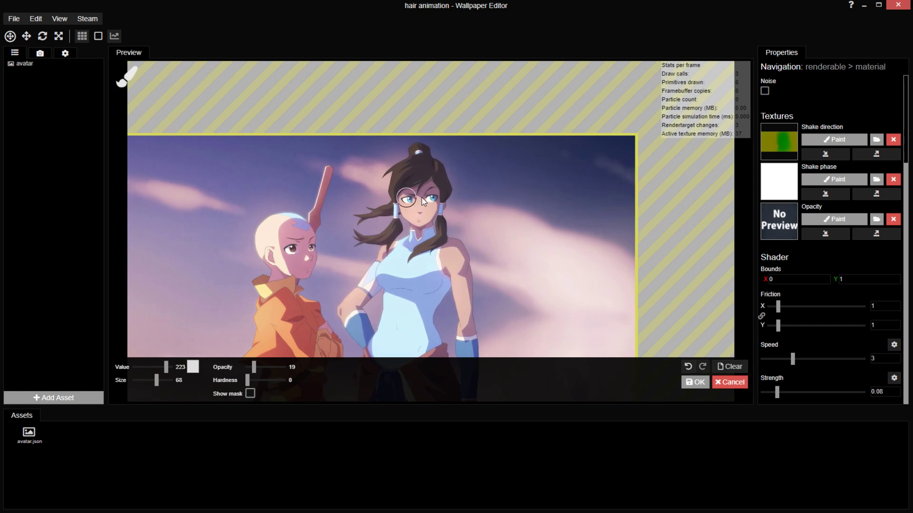
scroll(372, 207, "up", 1)
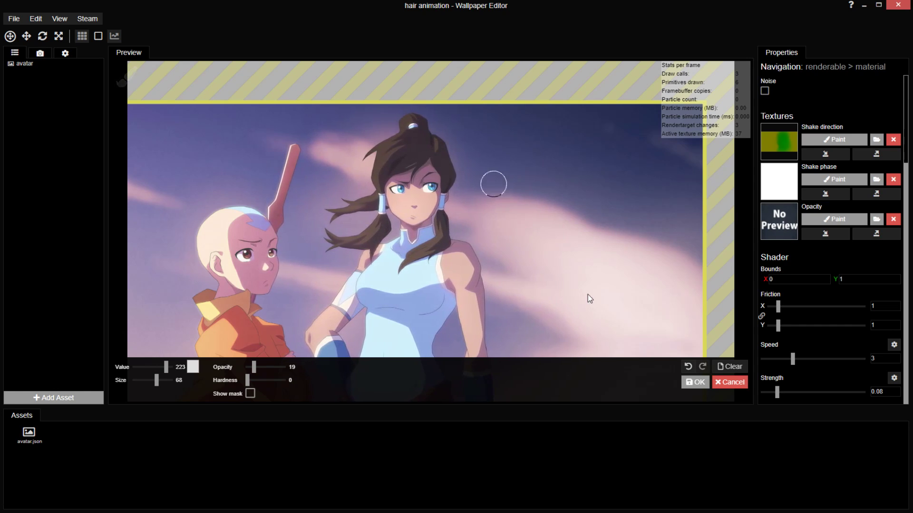
left_click(696, 382)
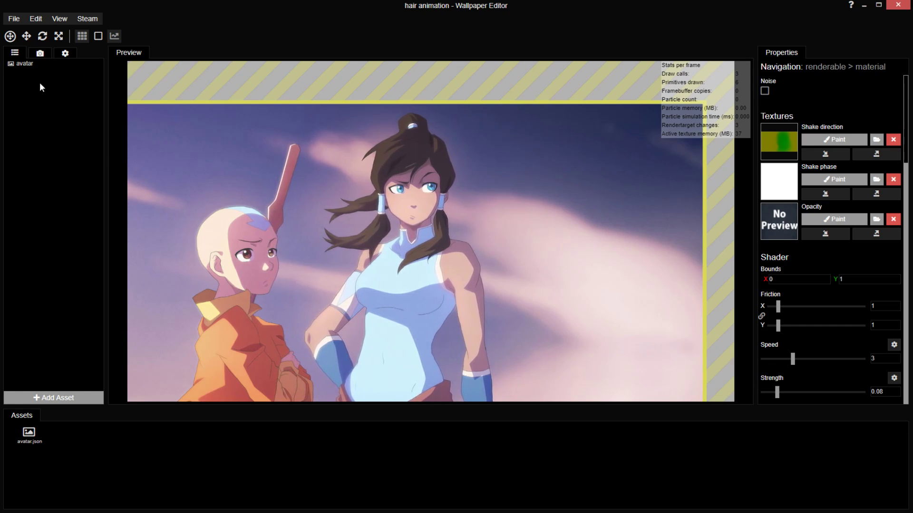
- Show the avatar layer's Water Waves effect again and save the project
left_click(40, 67)
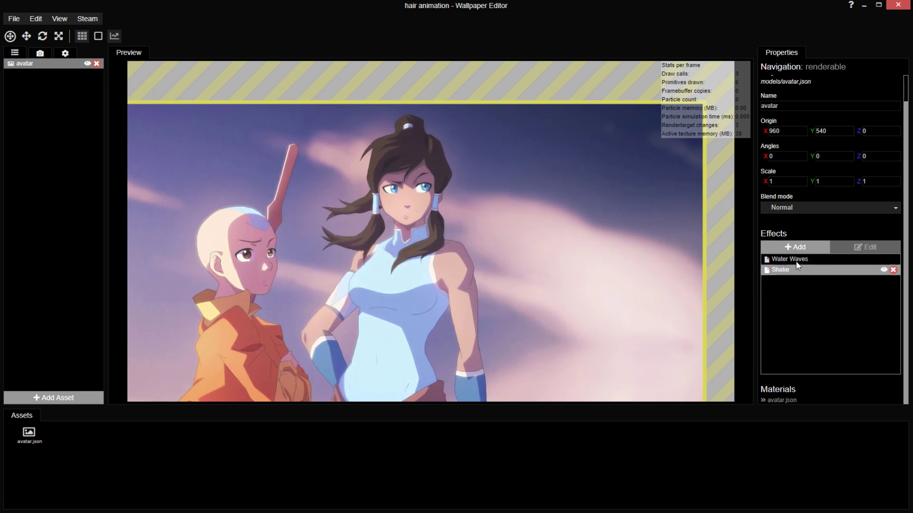
key("ctrl+s")
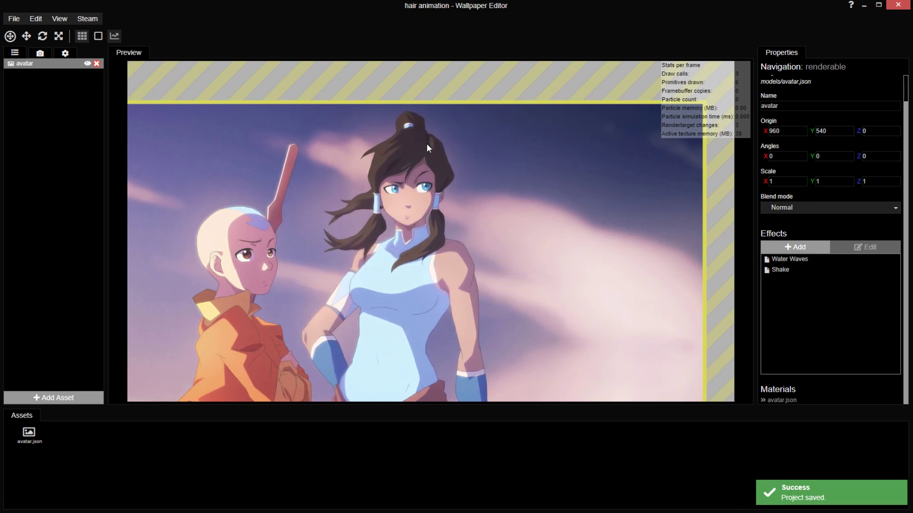
- Add a second Shake effect to the avatar layer and paint its direction mask over the woman's upper body with brush value 255 and size 511
left_click(817, 248)
double_click(362, 96)
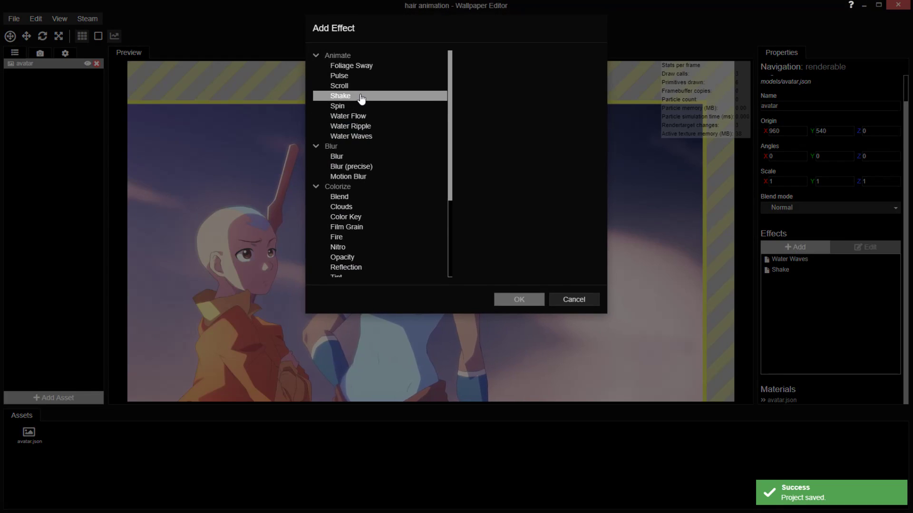
left_click(830, 140)
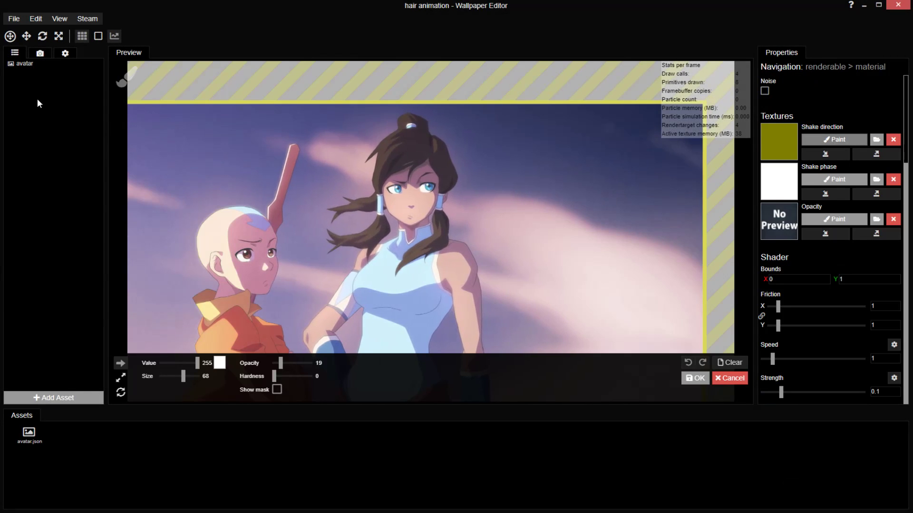
scroll(328, 329, "down", 2)
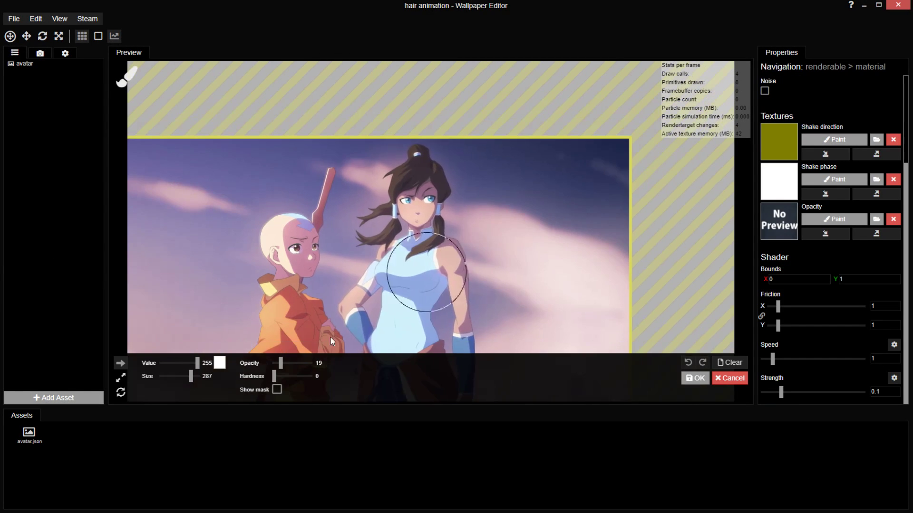
left_click_drag(192, 378, 195, 377)
left_click_drag(407, 289, 405, 278)
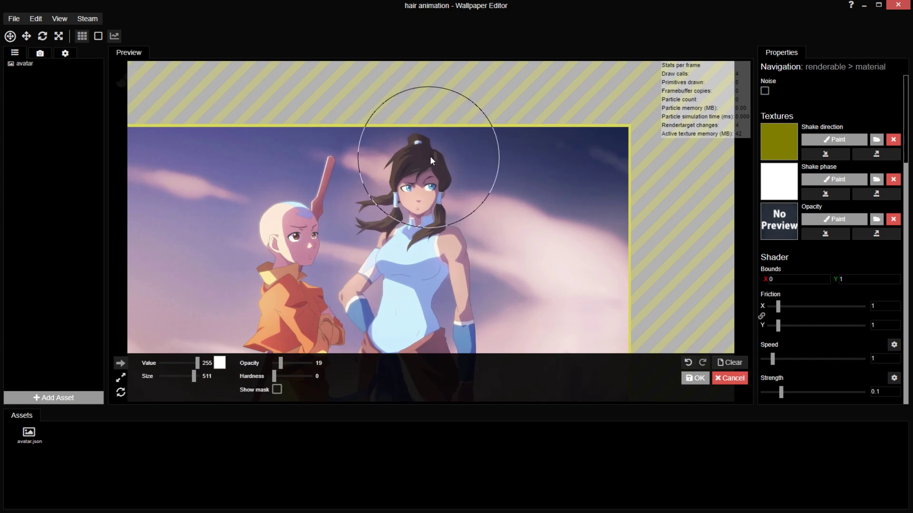
- Save the second Shake's direction mask and set its speed to 2.5 after trying 3
type("3")
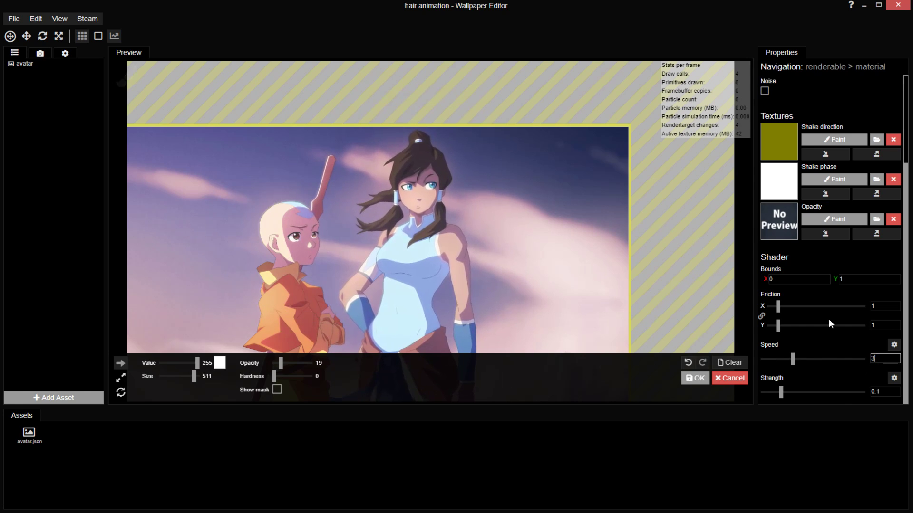
left_click(694, 378)
scroll(429, 190, "up", 2)
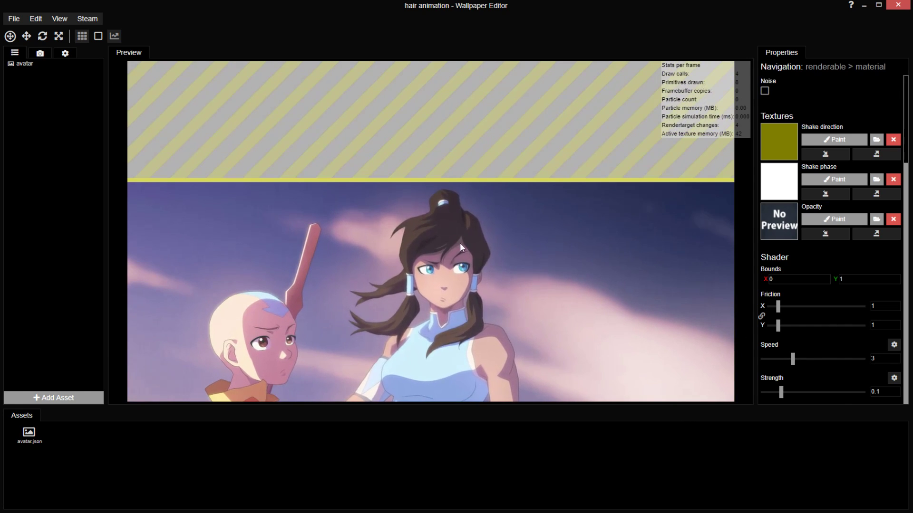
double_click(884, 358)
type("2.5")
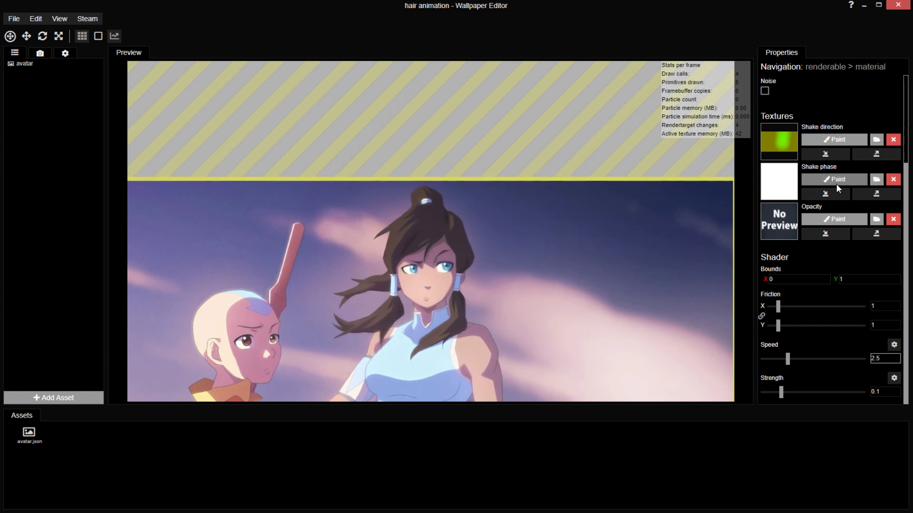
- Paint the second Shake's phase mask over the woman with brush value 191 and size 511, and save both the project and the mask
left_click(835, 179)
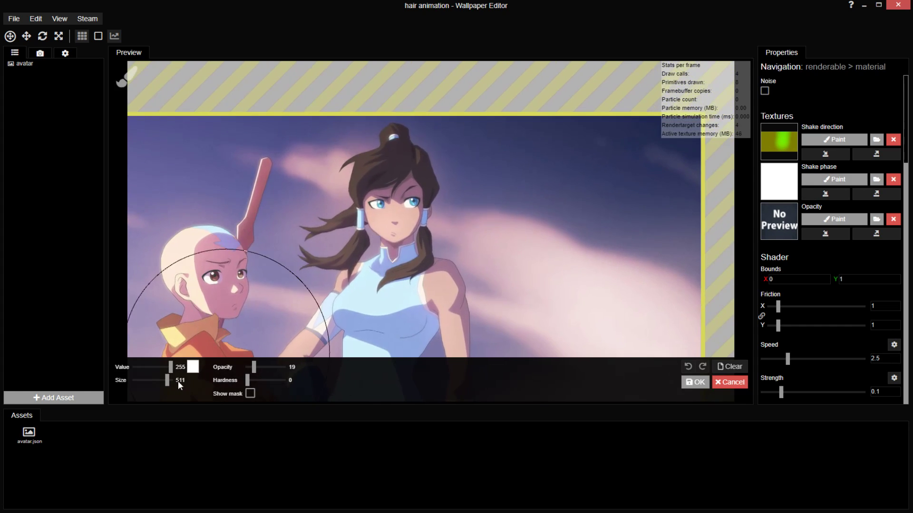
left_click_drag(170, 368, 161, 373)
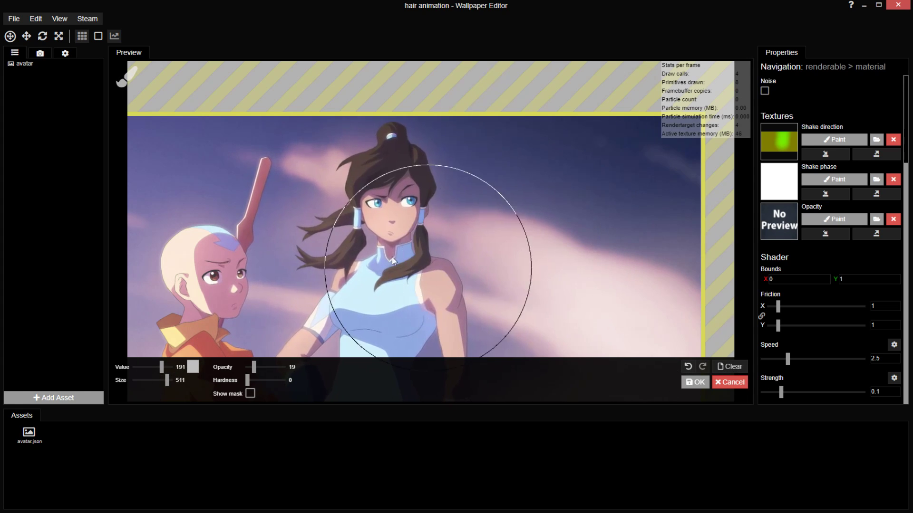
key("ctrl+s")
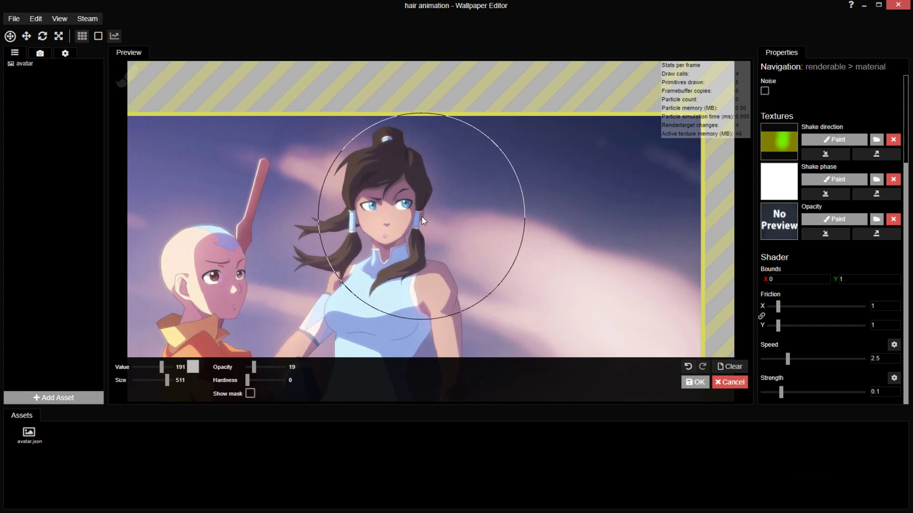
scroll(421, 221, "up", 2)
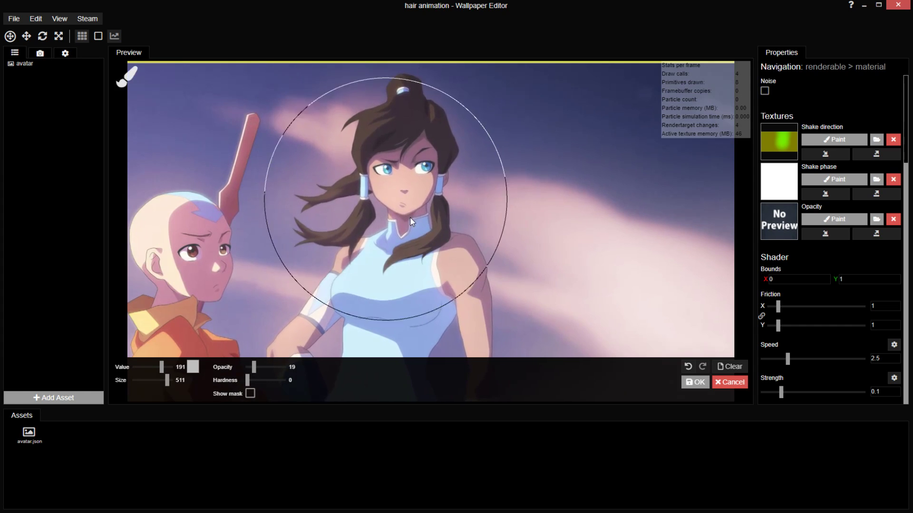
left_click(695, 383)
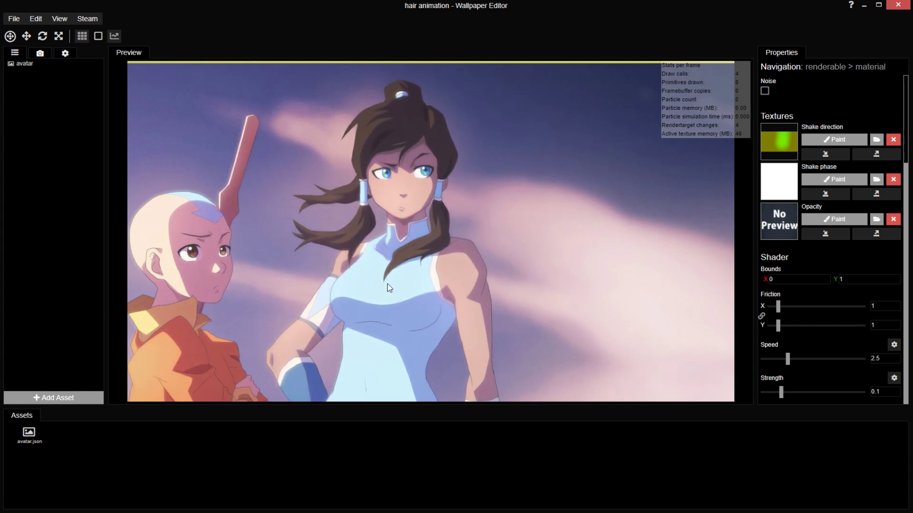
- Hide the avatar layer's first Shake effect and open the second Shake's phase mask for painting
left_click(25, 67)
left_click(882, 270)
double_click(832, 282)
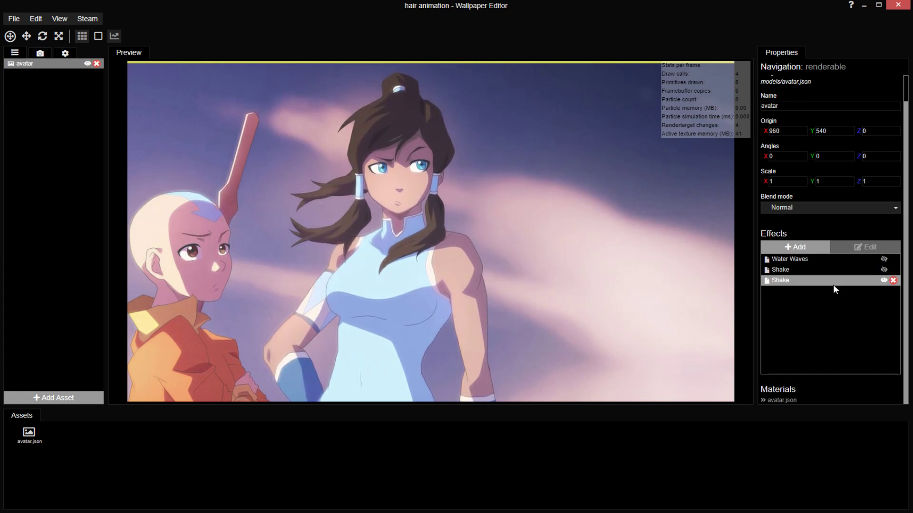
left_click(815, 179)
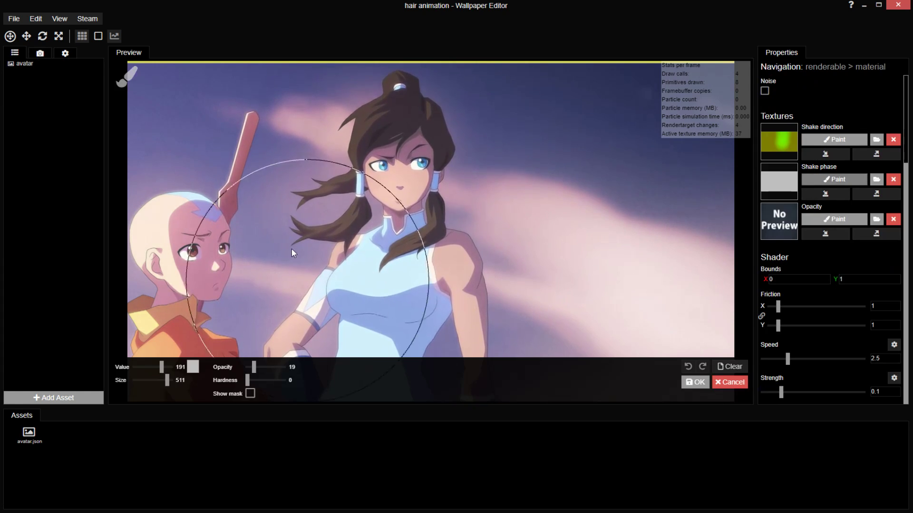
- Paint the woman's hair in the second Shake's phase mask using brush values 170 and 152 with sizes 83 and 51, and save the mask
scroll(320, 230, "up", 3)
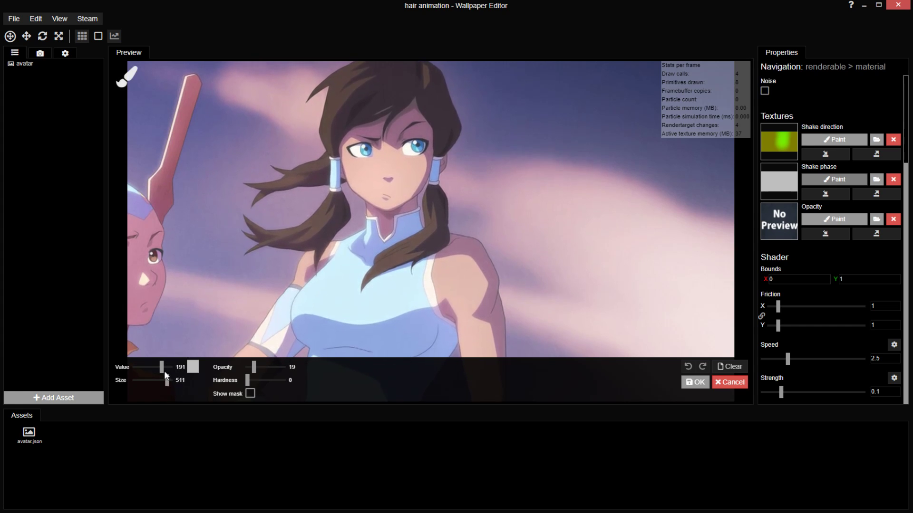
mouse_move(162, 368)
left_mouse_down()
mouse_move(130, 381)
mouse_move(158, 381)
left_mouse_up()
key("ctrl+s")
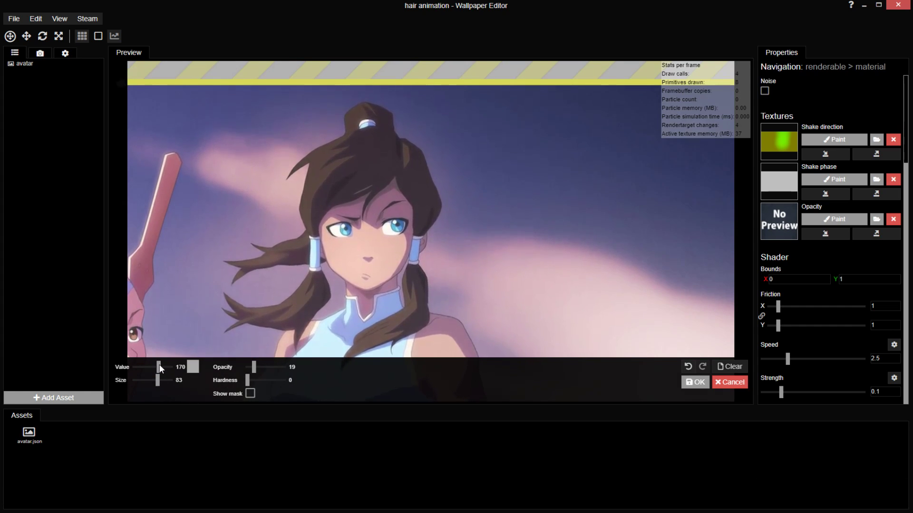
left_click_drag(158, 366, 155, 366)
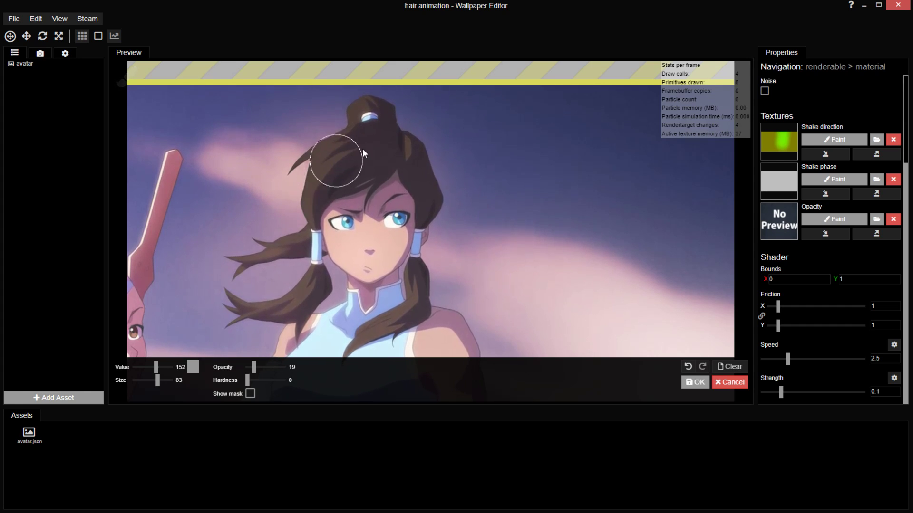
left_click_drag(159, 381, 155, 380)
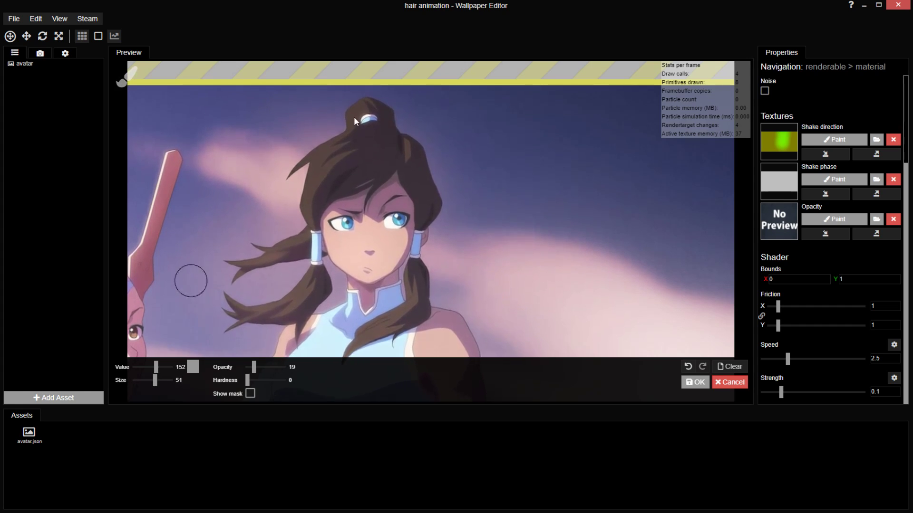
scroll(361, 147, "up", 5)
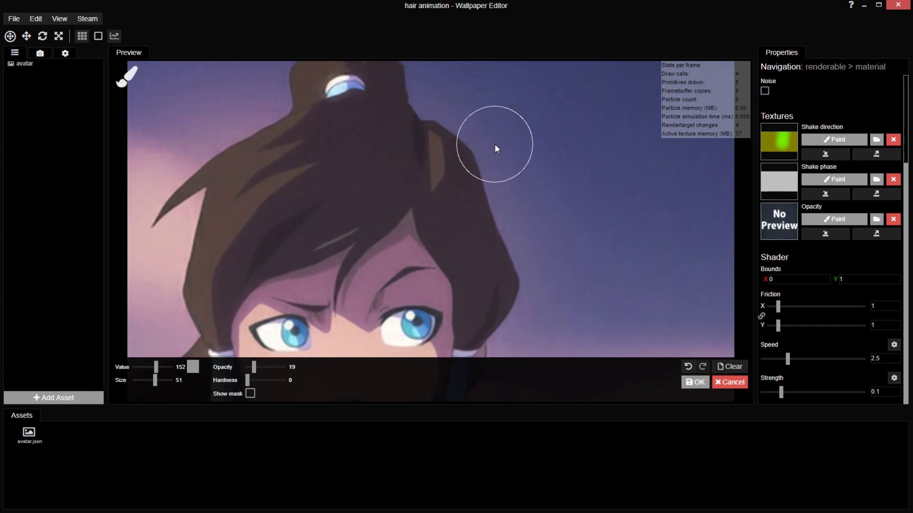
scroll(409, 189, "down", 5)
scroll(476, 190, "down", 2)
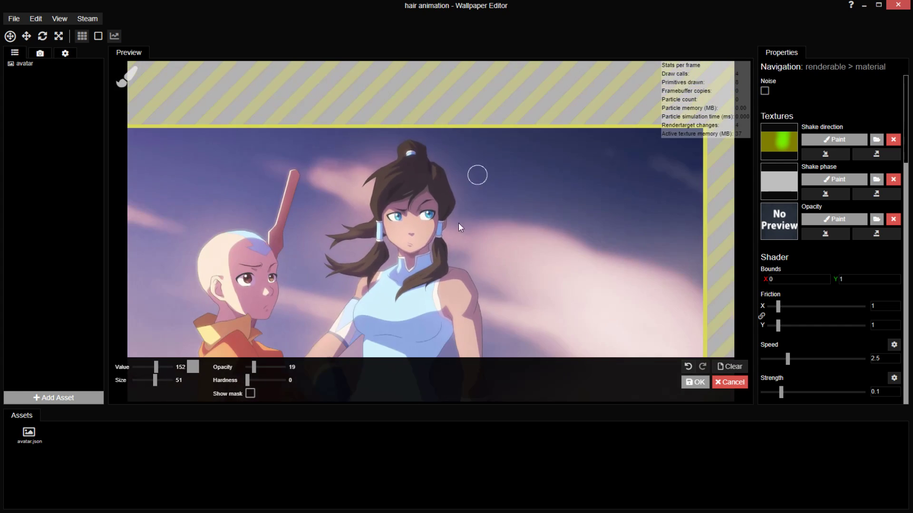
left_click(692, 382)
- Show the avatar layer's first Shake effect again and set its strength to 0.07
left_click(43, 65)
left_click(884, 271)
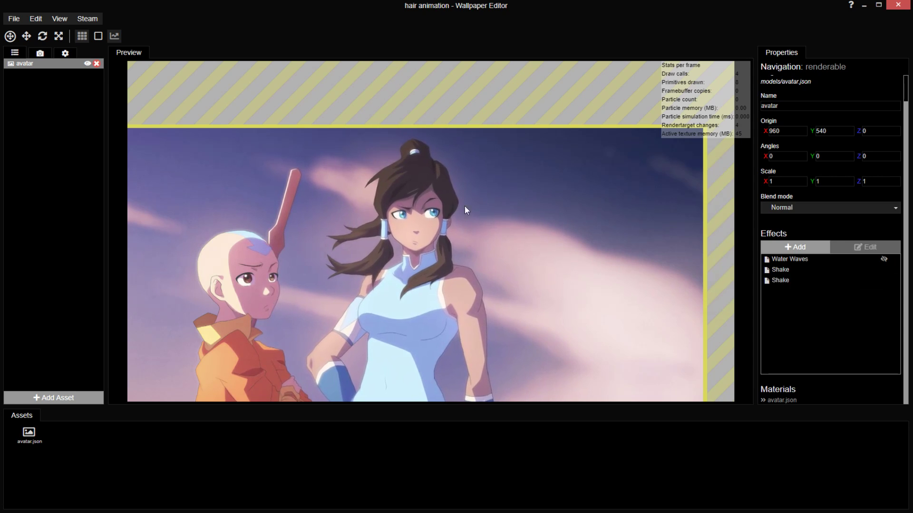
double_click(793, 271)
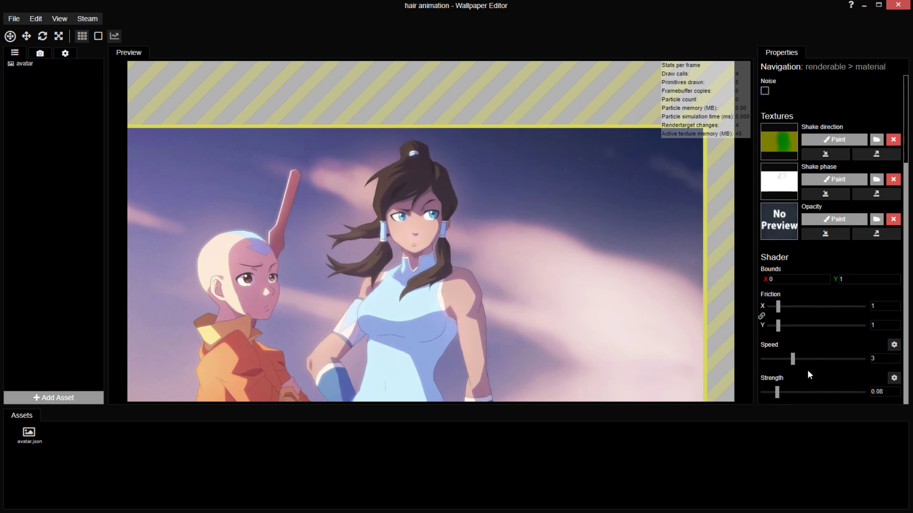
left_click_drag(777, 392, 774, 395)
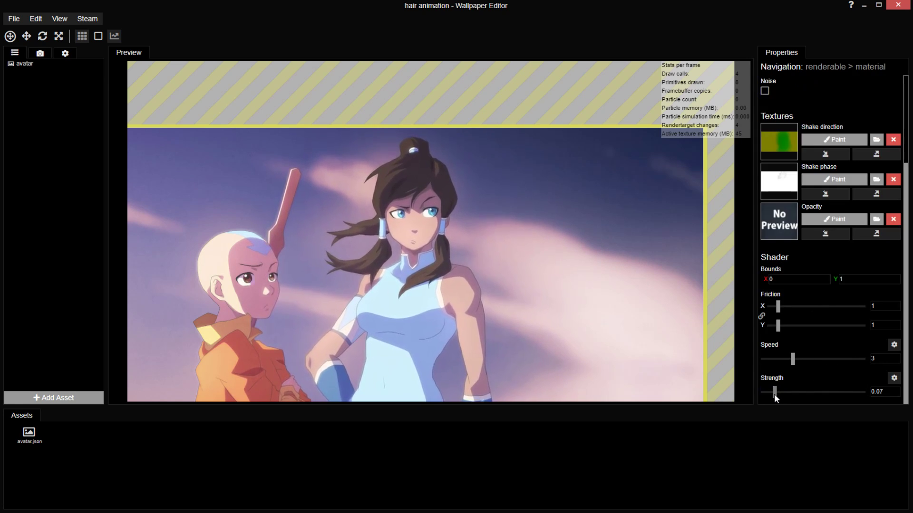
- Set the second Shake effect's strength to 0.08 and check the motion on the woman
left_click(25, 63)
double_click(788, 280)
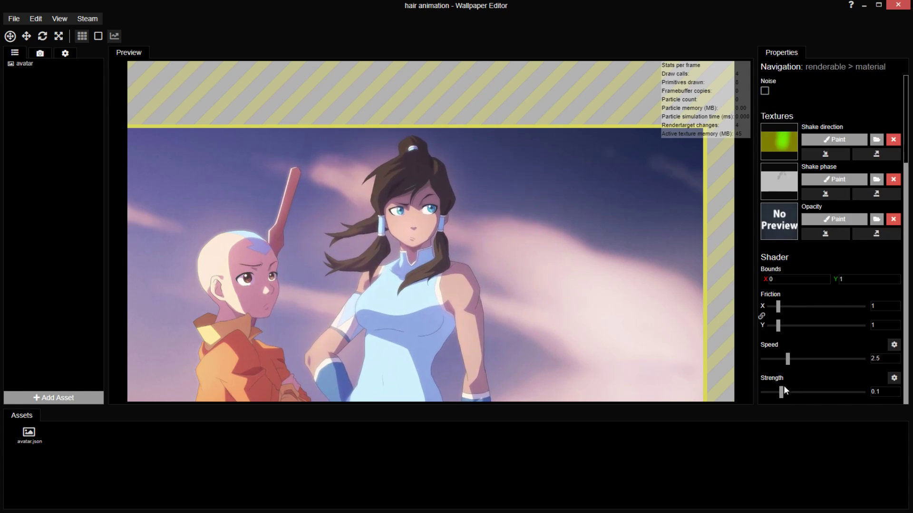
scroll(495, 200, "up", 2)
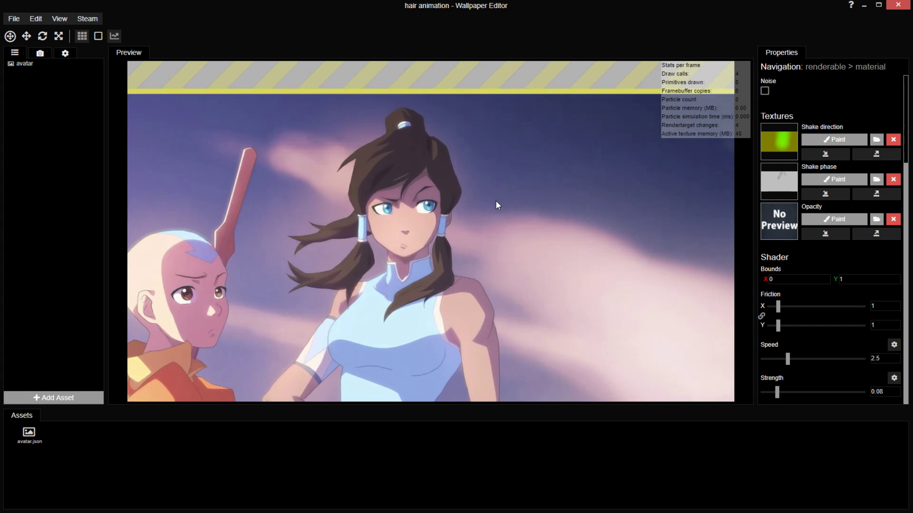
scroll(490, 213, "up", 2)
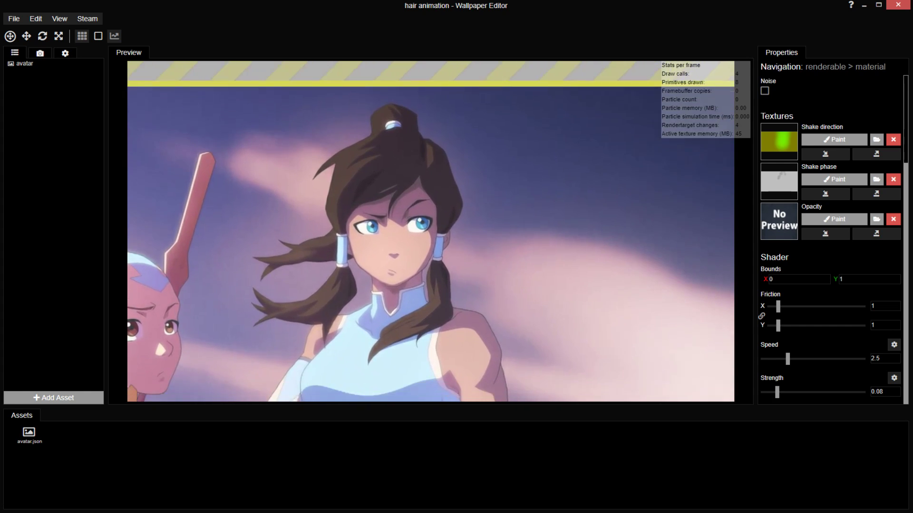
- Show the Water Waves effect again, set its strength to 0.06 after trying 0.05 and 0.04, and save the project
left_click(25, 63)
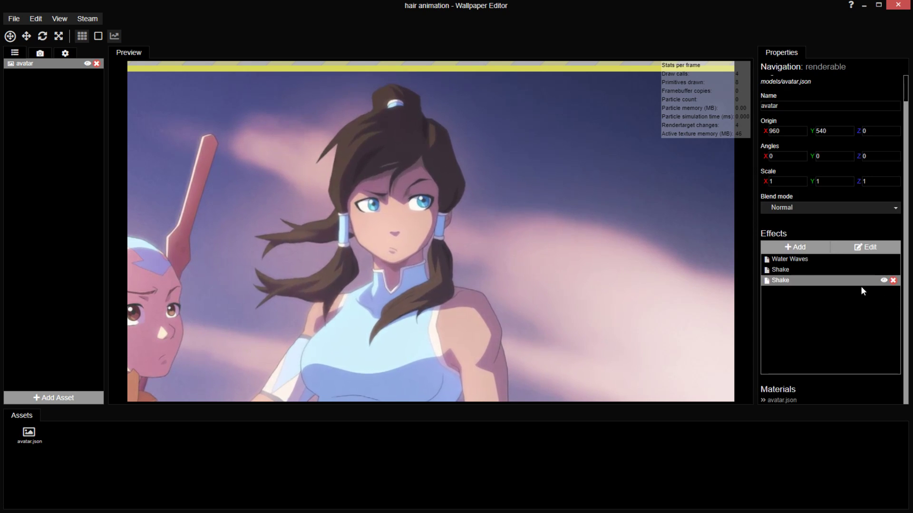
double_click(827, 259)
left_click_drag(775, 357, 766, 358)
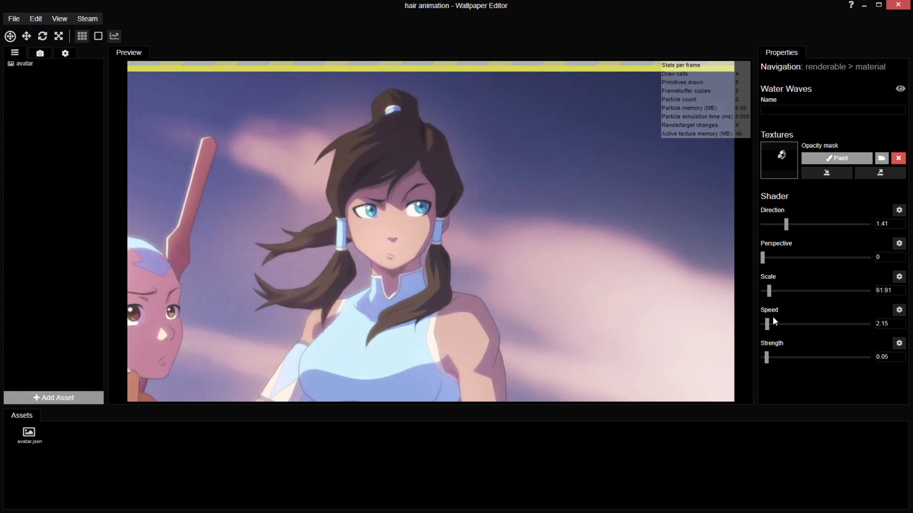
left_click_drag(765, 359, 764, 359)
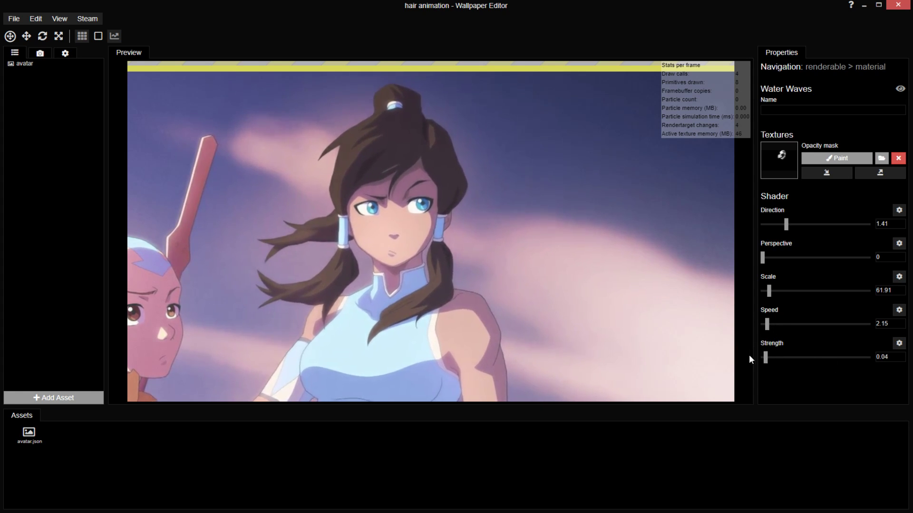
left_click_drag(765, 356, 768, 356)
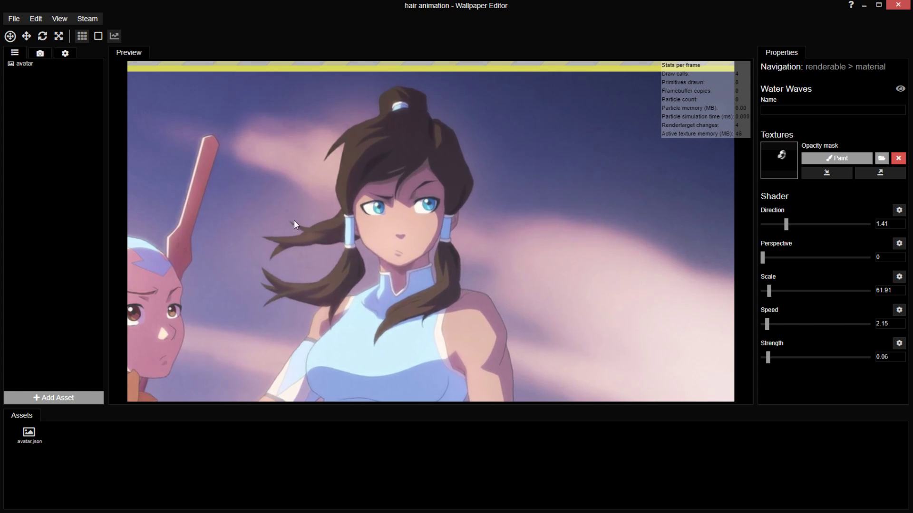
key("ctrl+s")
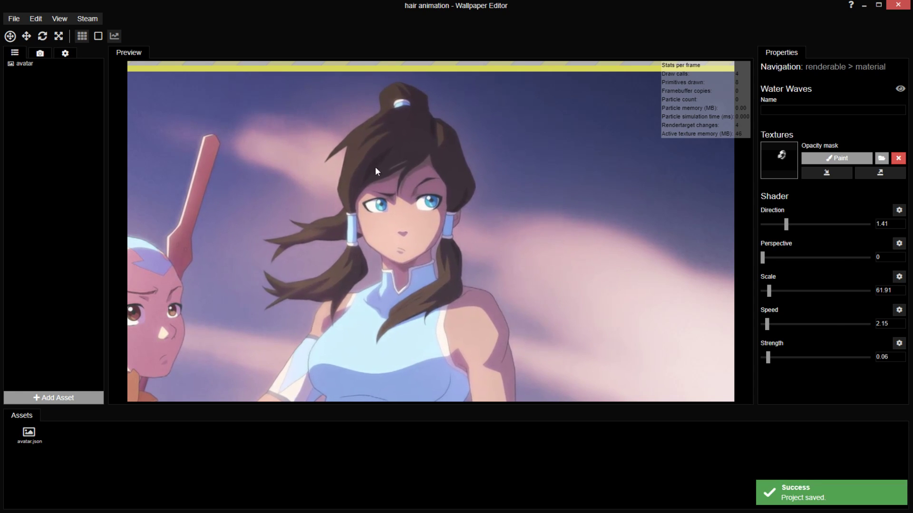
- Examine the combined hair and body animation of the woman both close up and from further out
scroll(311, 222, "up", 3)
scroll(311, 222, "up", 3)
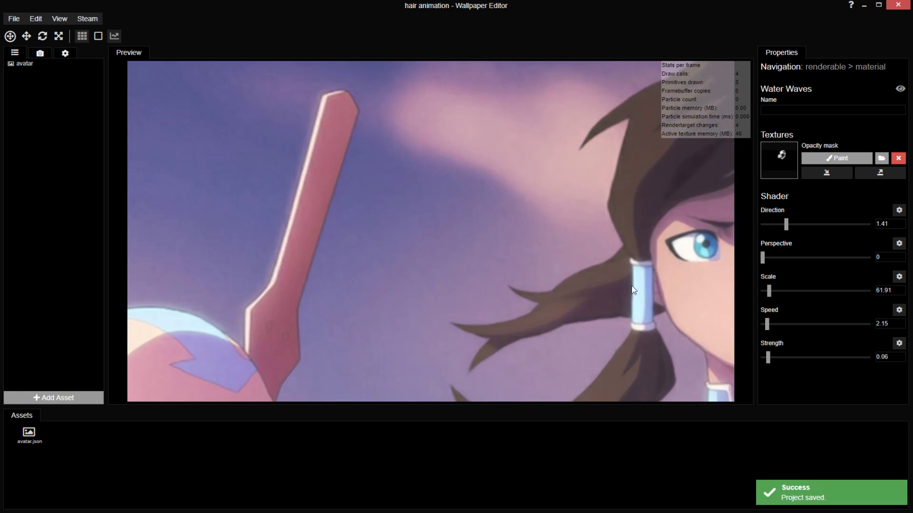
left_click_drag(684, 330, 597, 297)
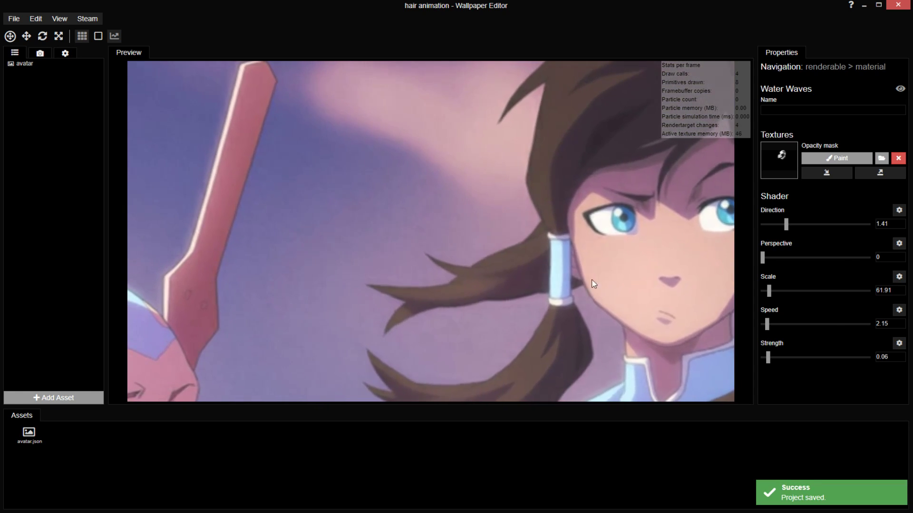
scroll(468, 287, "down", 3)
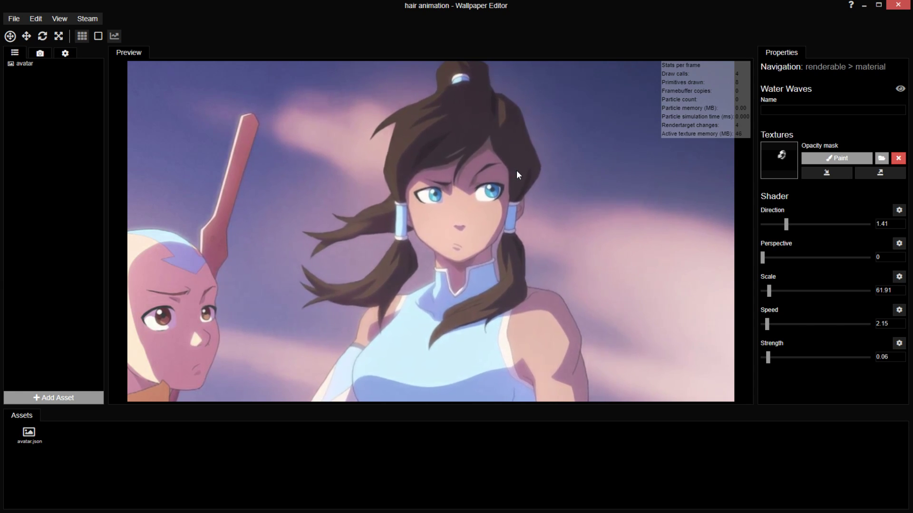
scroll(456, 198, "down", 2)
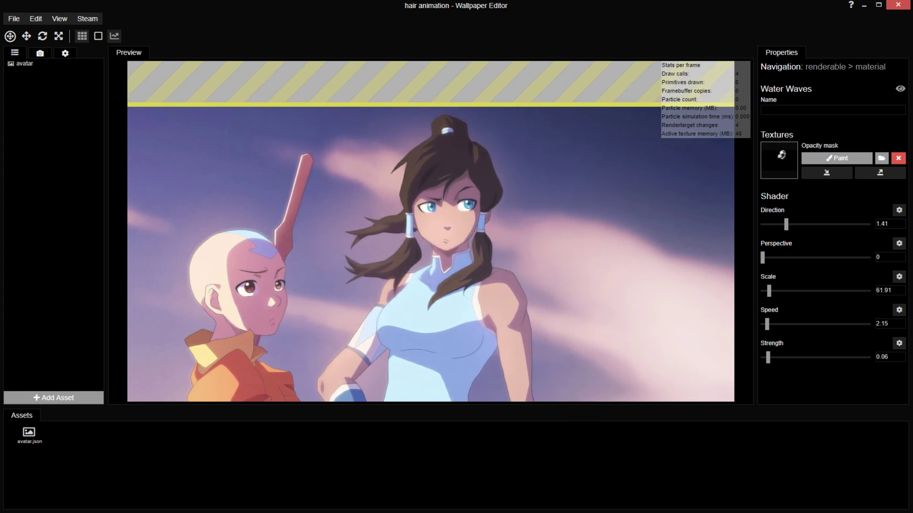
scroll(449, 174, "up", 2)
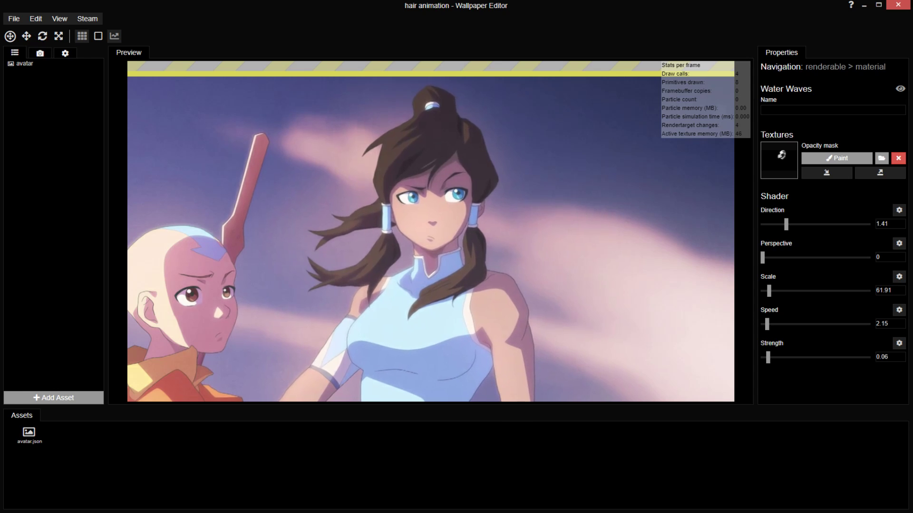